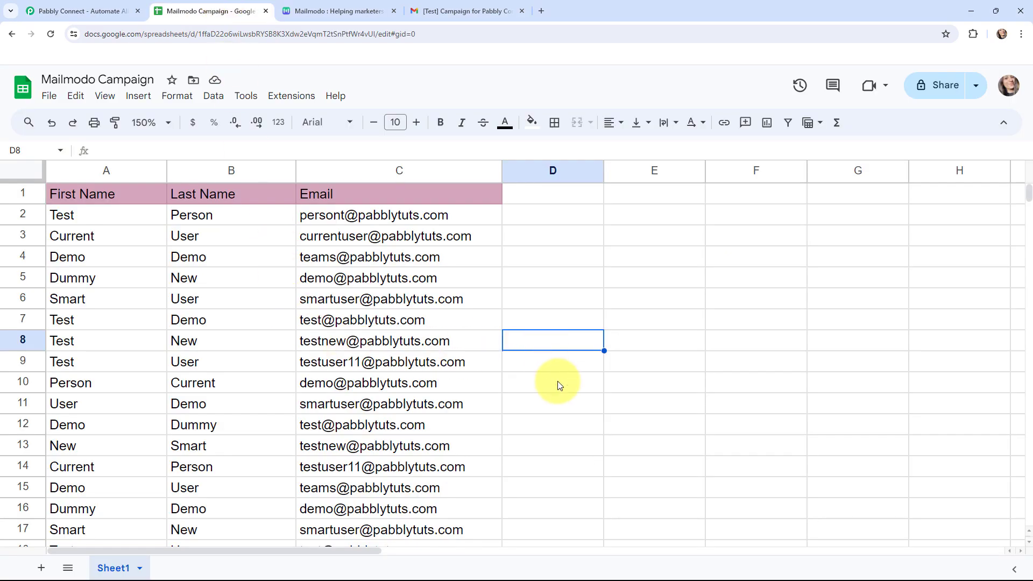
- Review the Mailmodo campaign list and the received test campaign email in the open tabs
{"action": "left_click", "coordinate": [355, 9]}
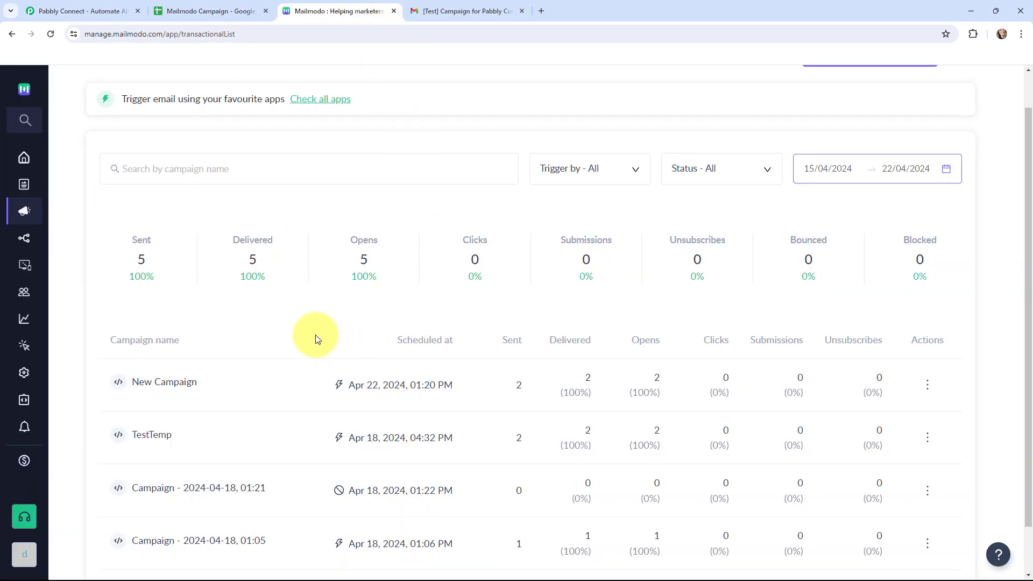
{"action": "left_click", "coordinate": [467, 11]}
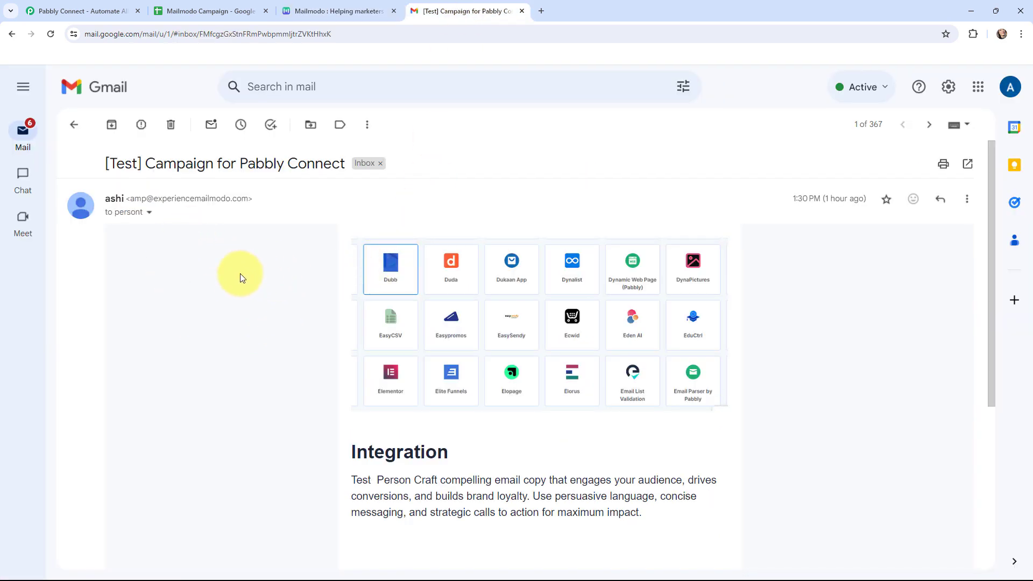
{"action": "key", "text": "ctrl+Tab"}
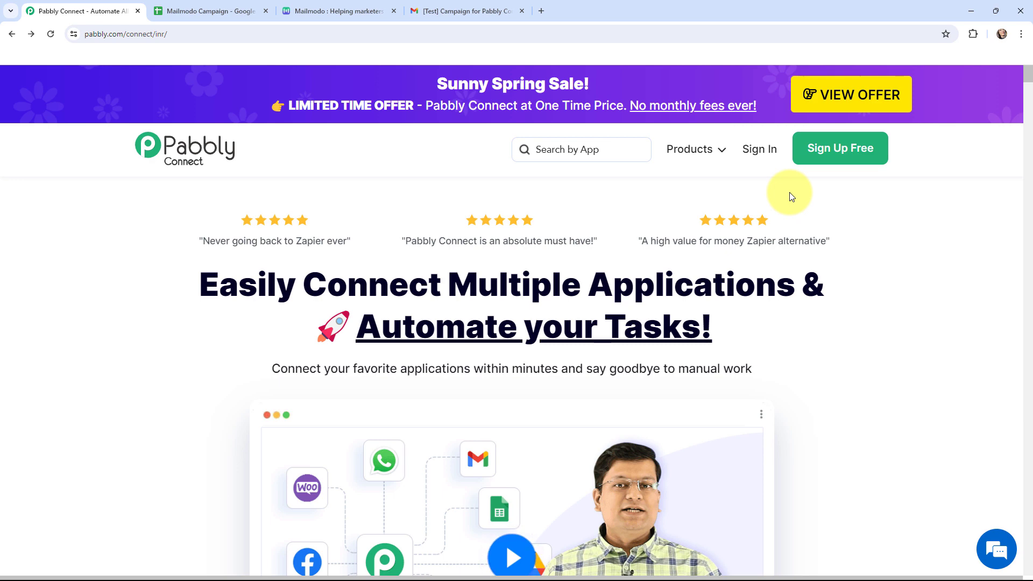
- Open Pabbly Connect and create a workflow named "Send Mailmodo Campaign from Google Sheets" in the Google Sheets - Mailmodo Automation folder
{"action": "left_click", "coordinate": [759, 152]}
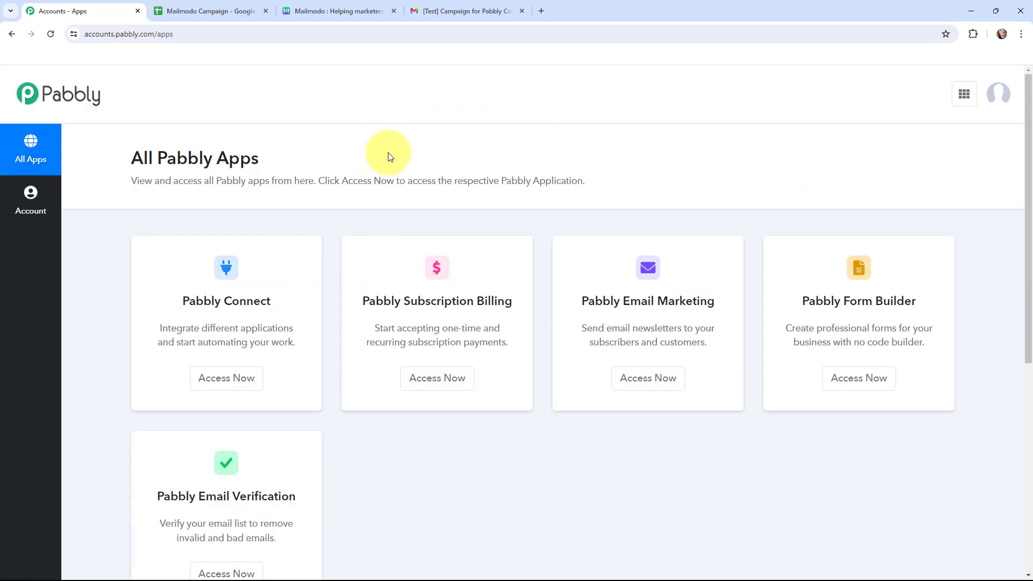
{"action": "left_click", "coordinate": [229, 379]}
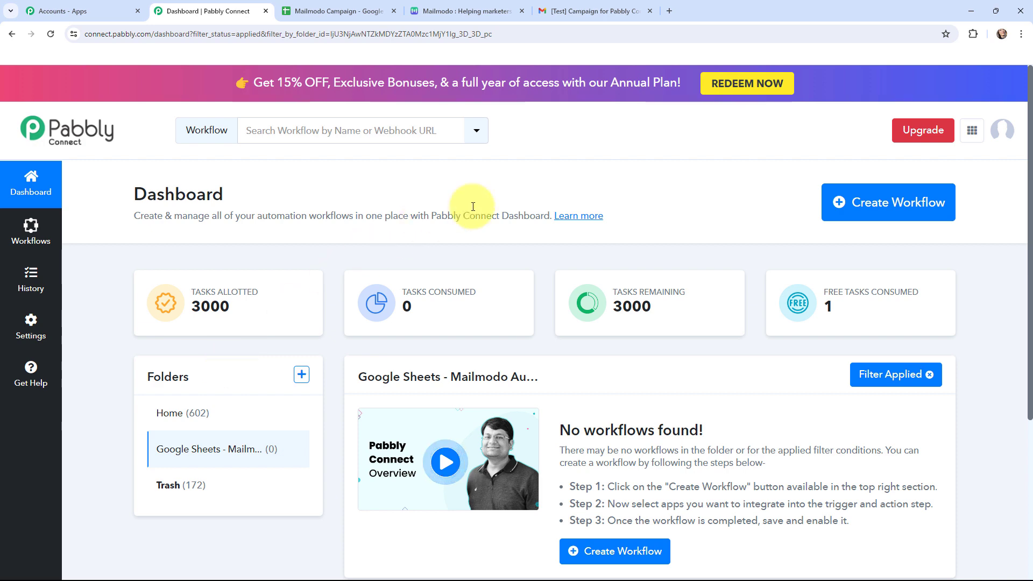
{"action": "left_click", "coordinate": [879, 210]}
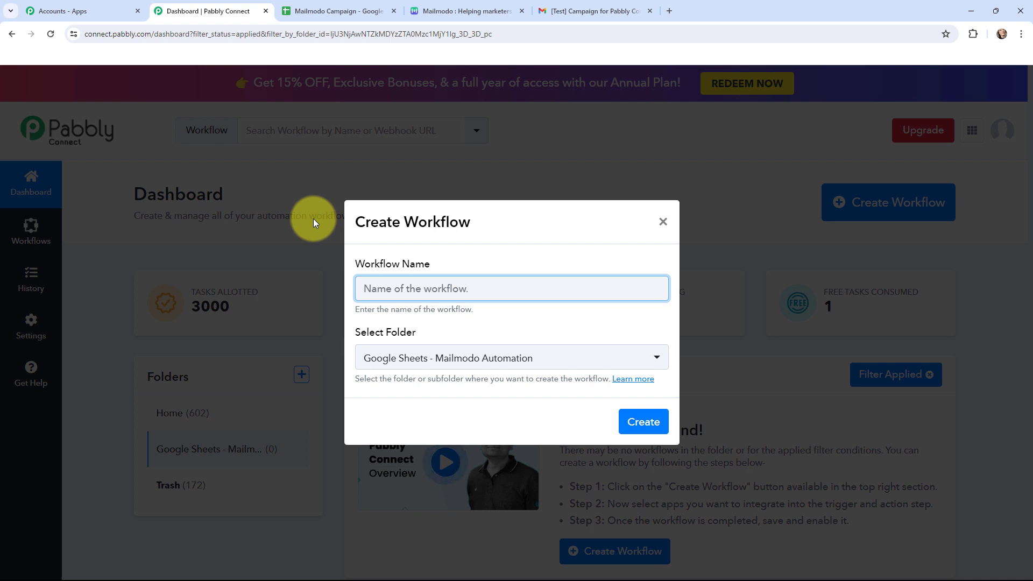
{"action": "type", "text": "Send Mailmodo Campaign from Google Sheets"}
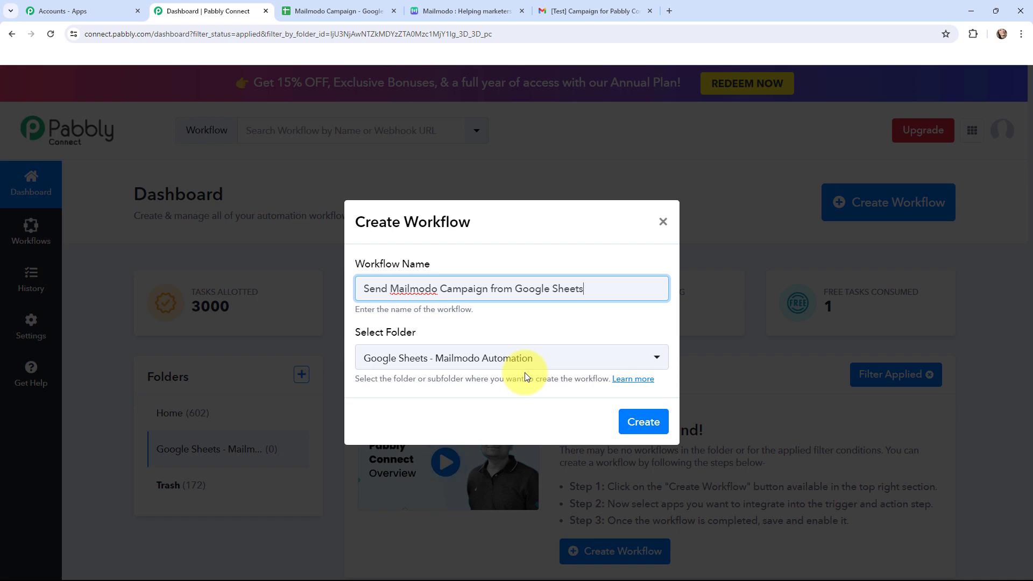
{"action": "left_click", "coordinate": [647, 424]}
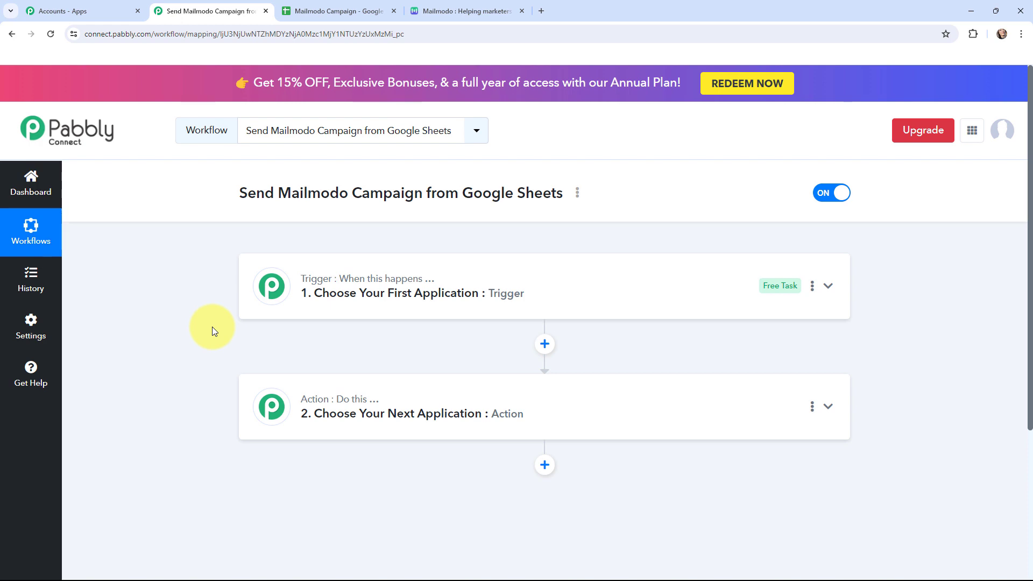
{"action": "left_click", "coordinate": [476, 9]}
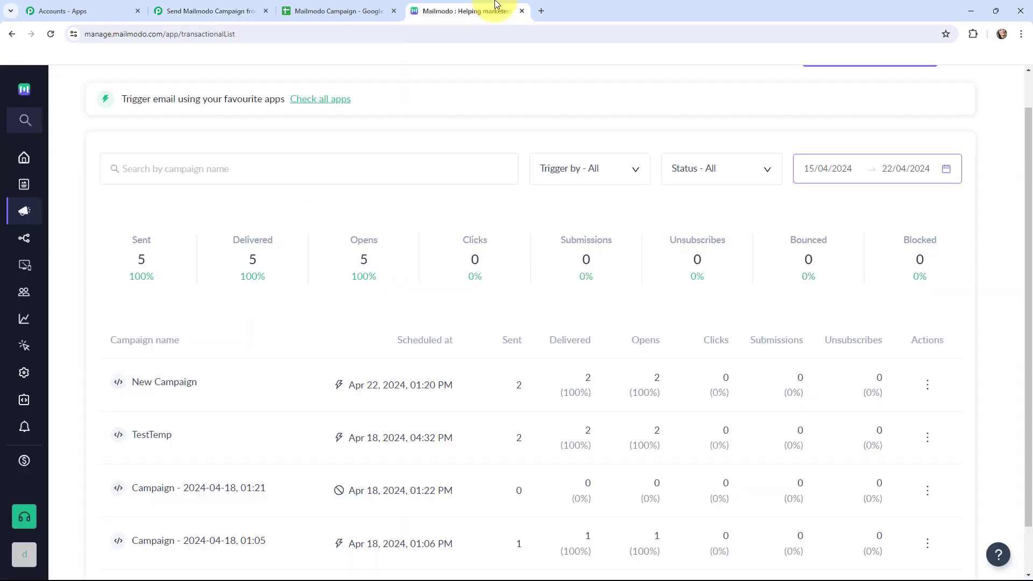
{"action": "left_click", "coordinate": [360, 6]}
{"action": "left_click", "coordinate": [210, 10]}
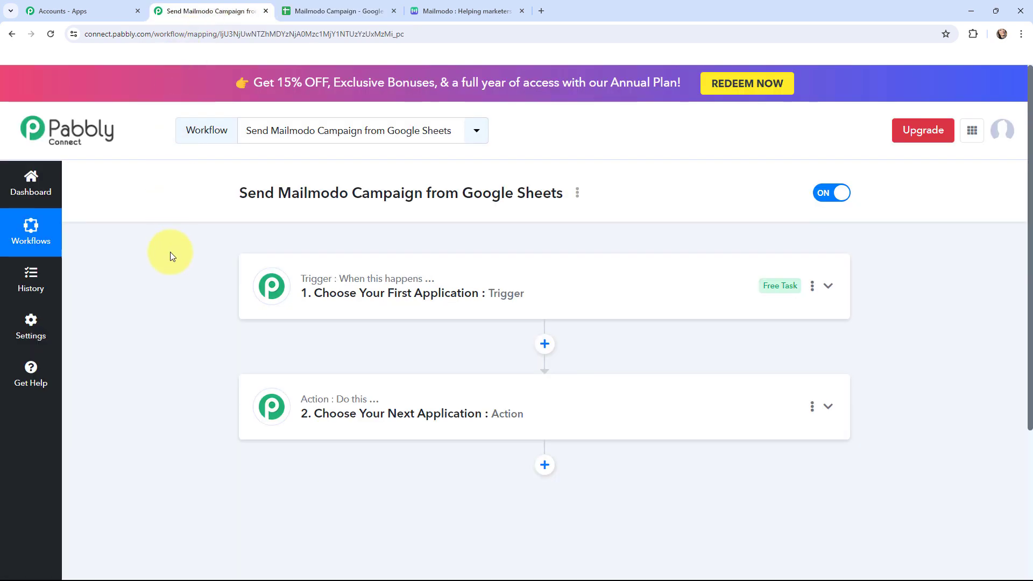
- Set the workflow trigger to Google Sheets with the New or Updated Spreadsheet Row event
{"action": "left_click", "coordinate": [259, 285]}
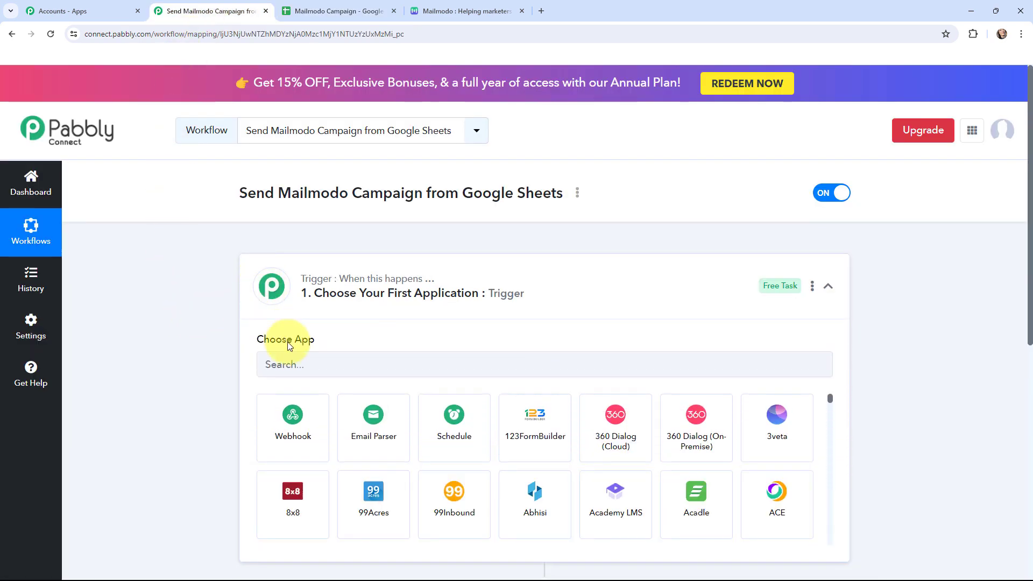
{"action": "left_click", "coordinate": [302, 358]}
{"action": "type", "text": "goog"}
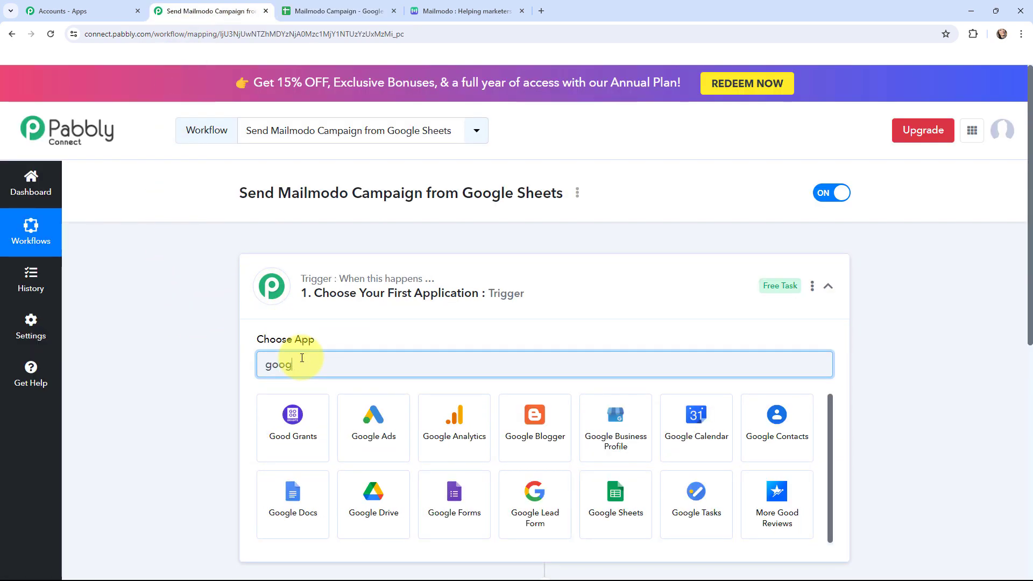
{"action": "type", "text": "le sheet"}
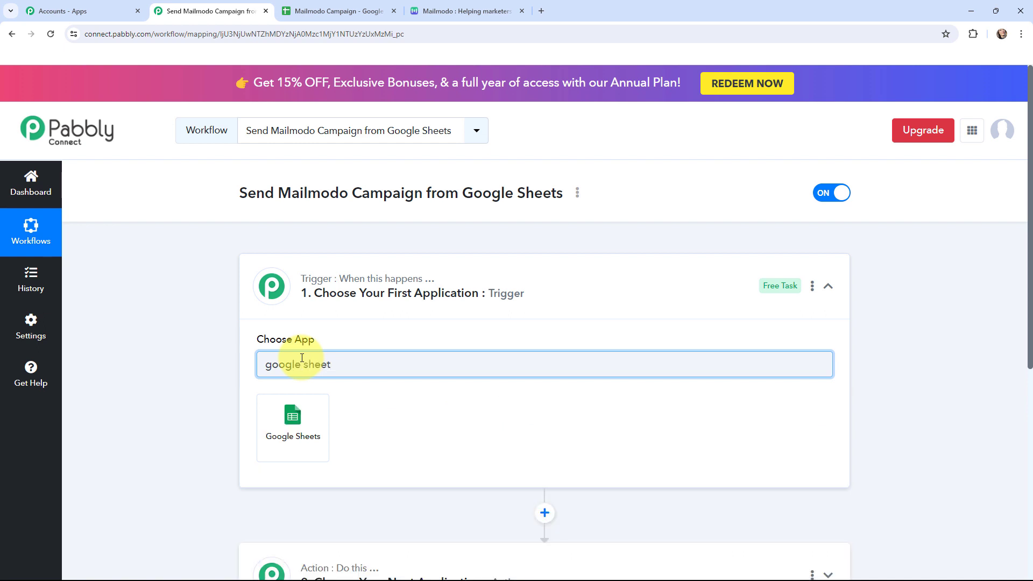
{"action": "left_click", "coordinate": [319, 418]}
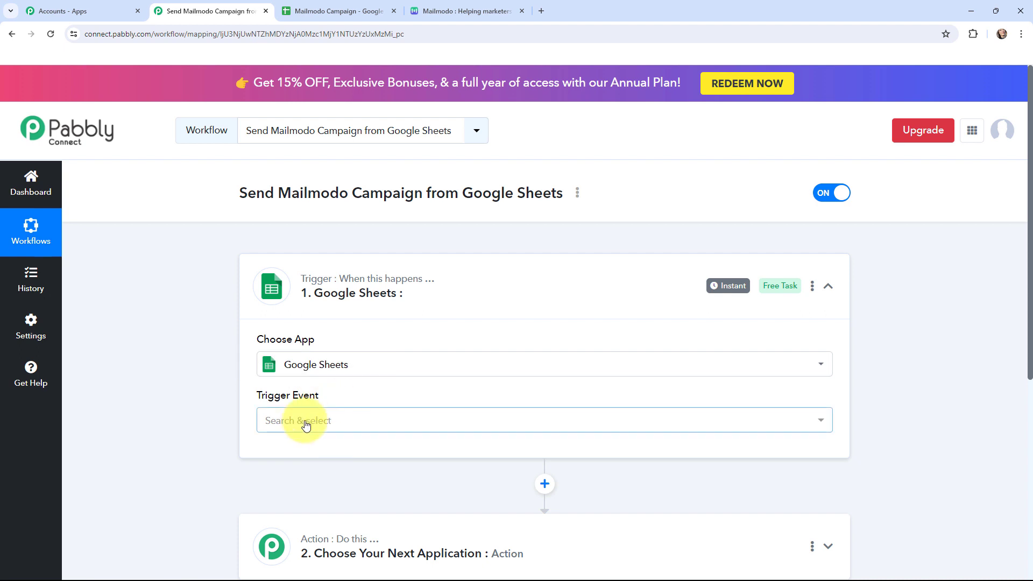
{"action": "left_click", "coordinate": [304, 422]}
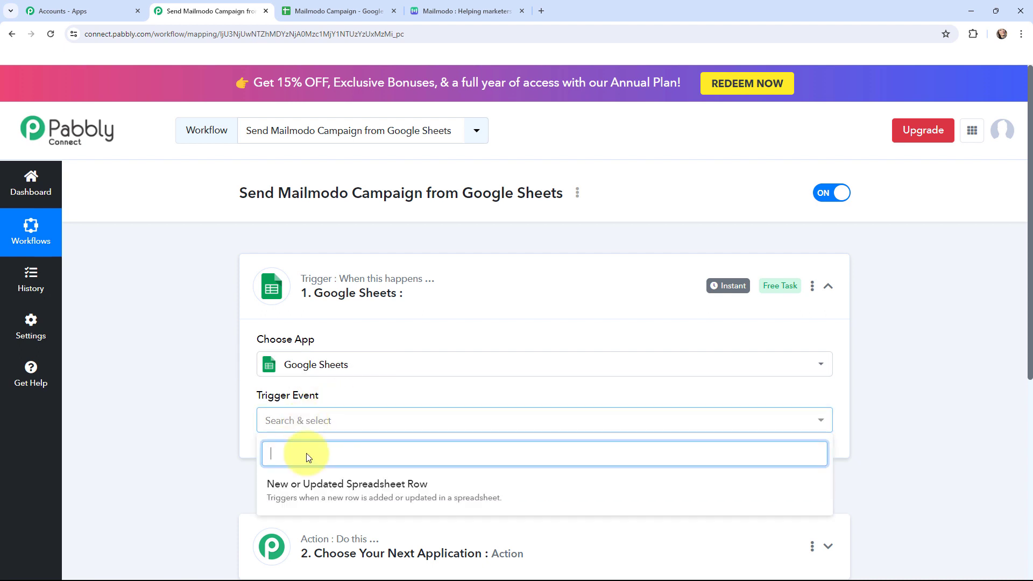
{"action": "left_click", "coordinate": [385, 486]}
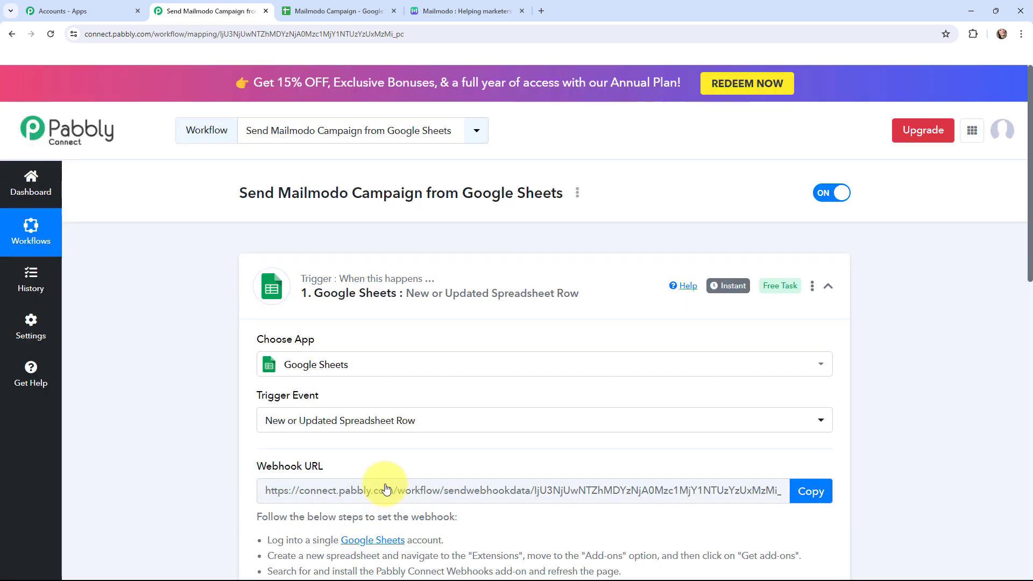
{"action": "left_click", "coordinate": [264, 294]}
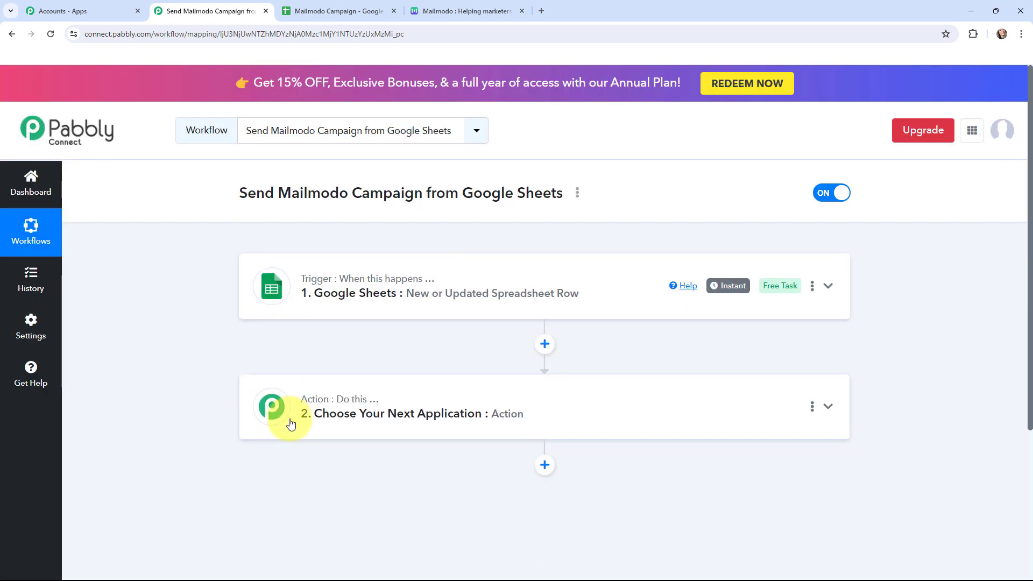
- Set the action step to Mailmodo with the Trigger Campaign event
{"action": "left_click", "coordinate": [285, 420]}
{"action": "scroll", "coordinate": [291, 423], "scroll_direction": "down", "scroll_amount": 4}
{"action": "scroll", "coordinate": [203, 364], "scroll_direction": "up", "scroll_amount": 3}
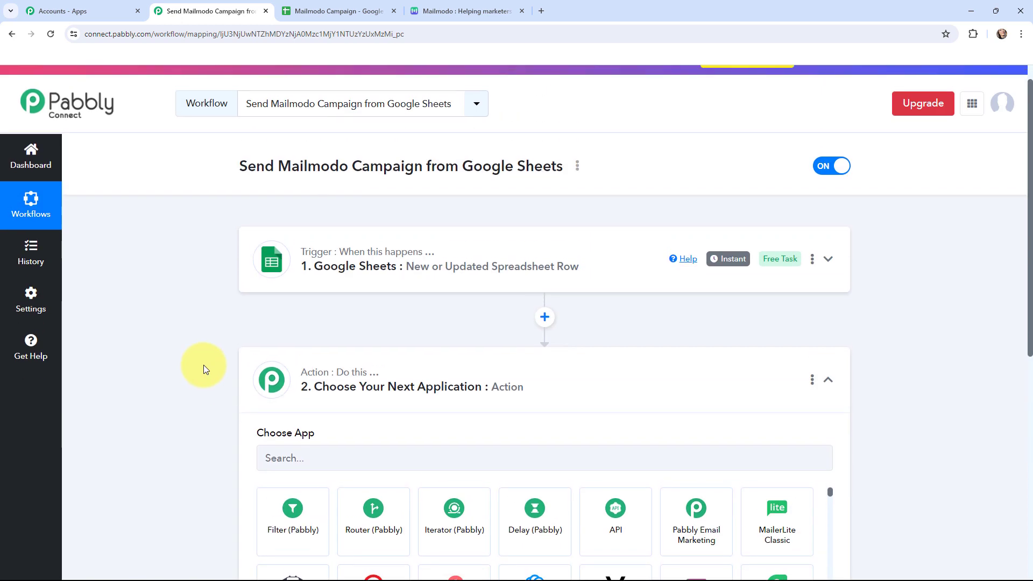
{"action": "scroll", "coordinate": [204, 369], "scroll_direction": "down", "scroll_amount": 1}
{"action": "left_click", "coordinate": [336, 399]}
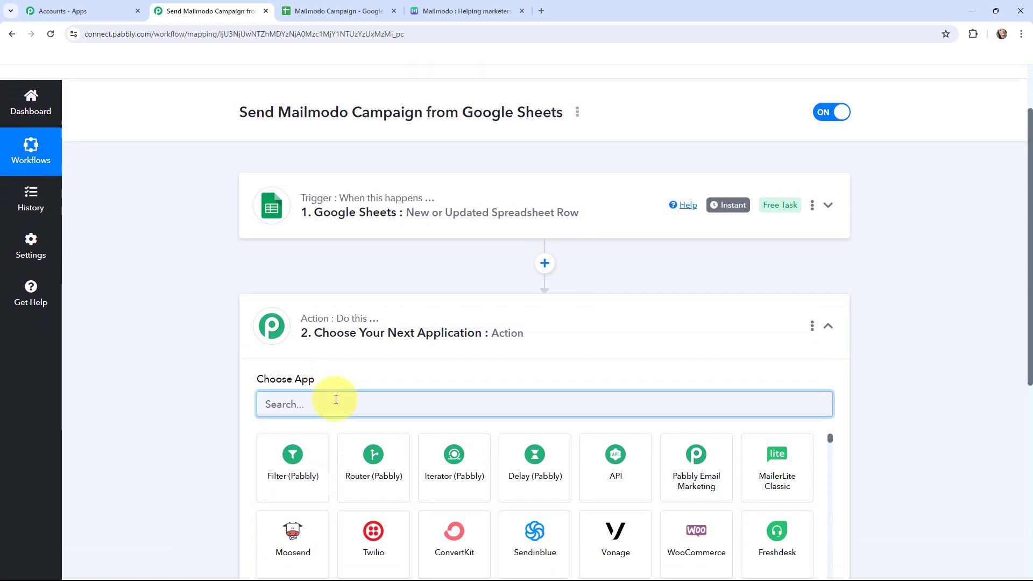
{"action": "type", "text": "mailmo"}
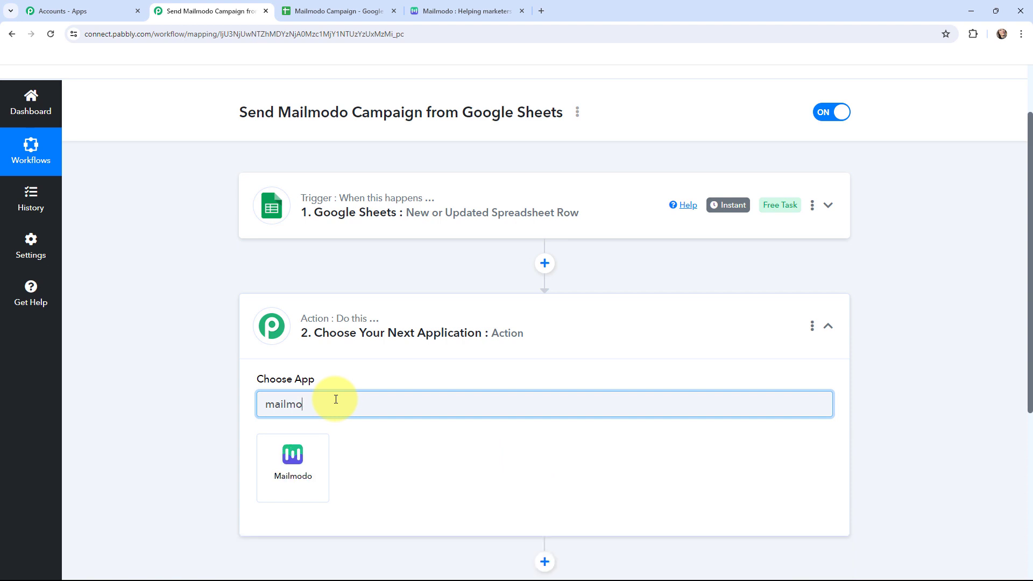
{"action": "type", "text": "do"}
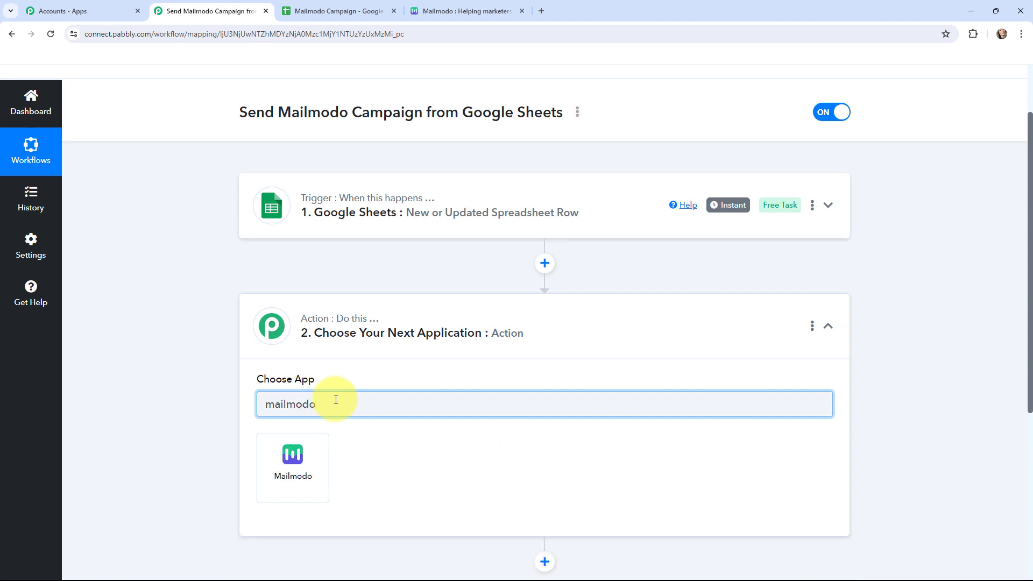
{"action": "left_click", "coordinate": [293, 463]}
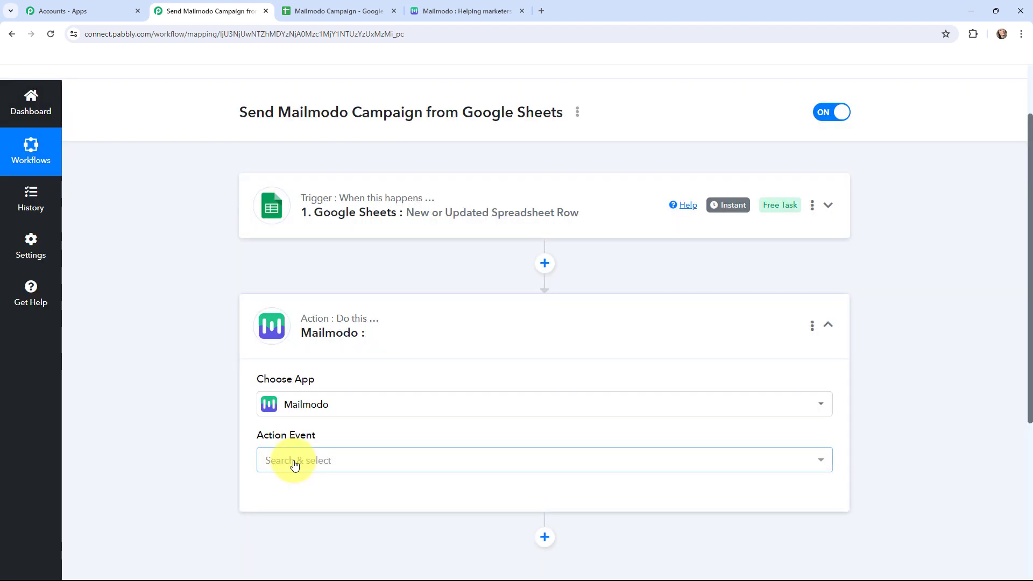
{"action": "left_click", "coordinate": [295, 461]}
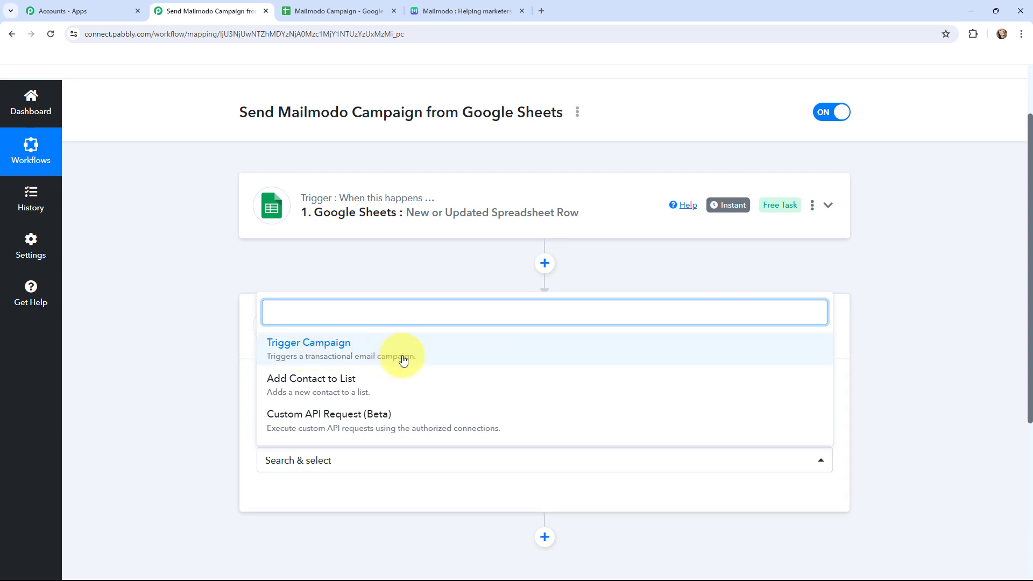
{"action": "left_click", "coordinate": [347, 349]}
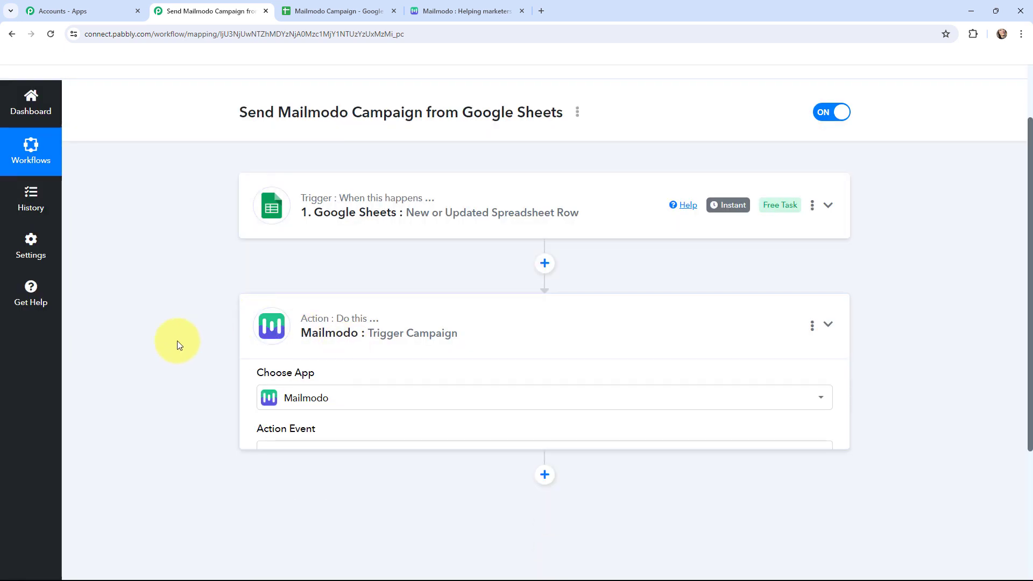
- Expand the Google Sheets trigger and read its webhook URL setup instructions
{"action": "scroll", "coordinate": [180, 350], "scroll_direction": "up", "scroll_amount": 1}
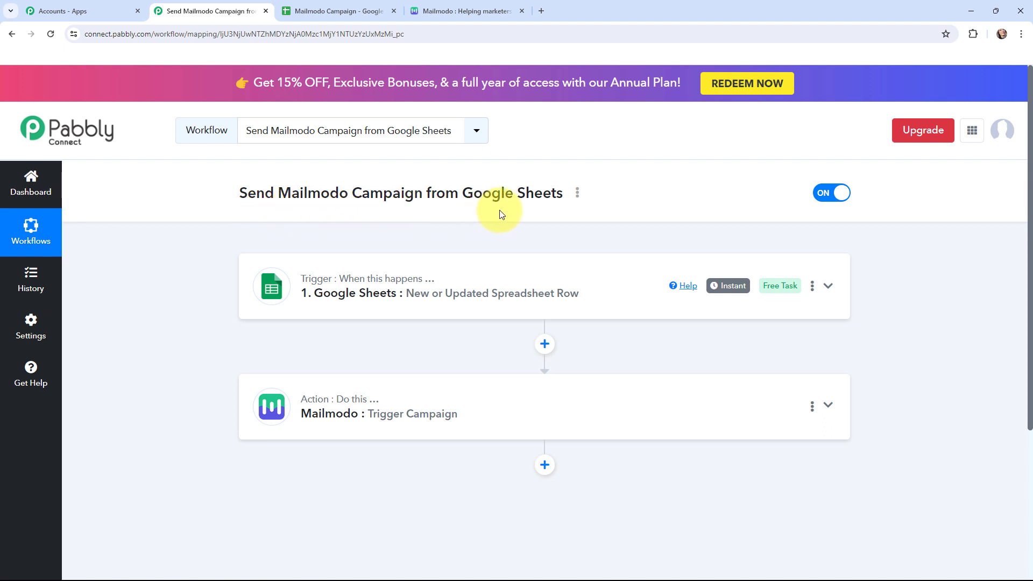
{"action": "left_click", "coordinate": [256, 275]}
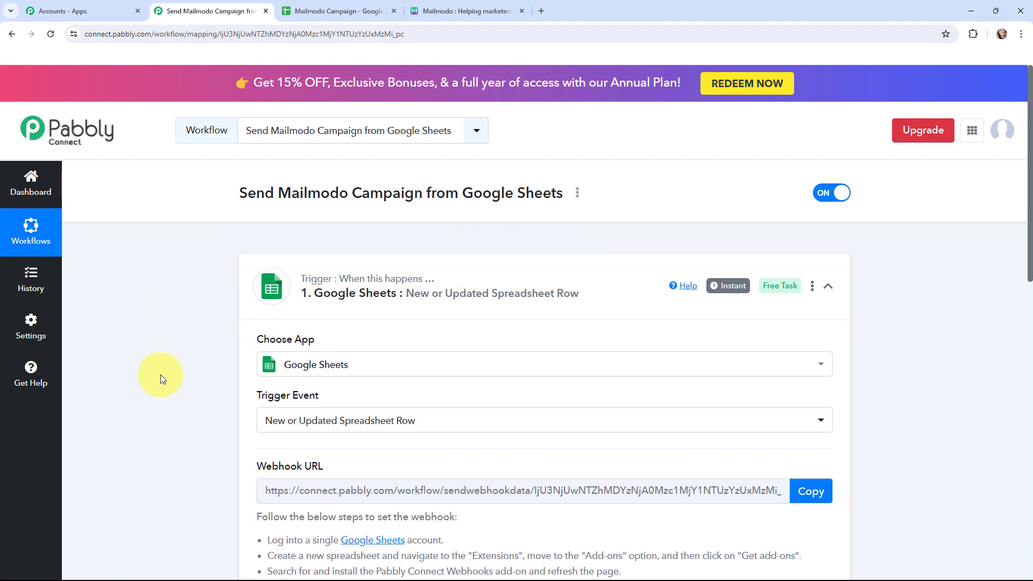
{"action": "scroll", "coordinate": [160, 374], "scroll_direction": "down", "scroll_amount": 3}
{"action": "scroll", "coordinate": [161, 374], "scroll_direction": "down", "scroll_amount": 1}
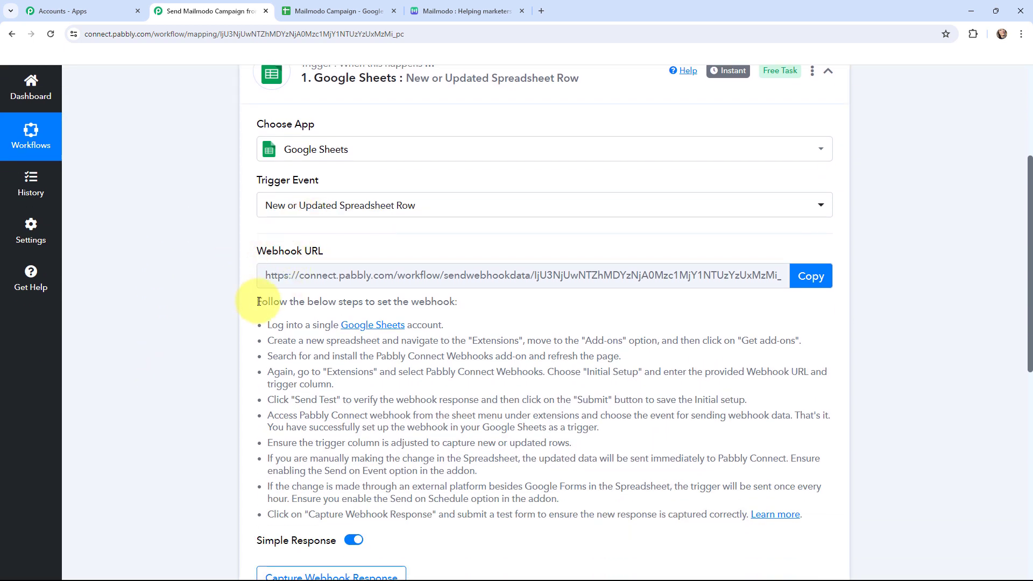
{"action": "left_click_drag", "start_coordinate": [259, 302], "coordinate": [811, 518]}
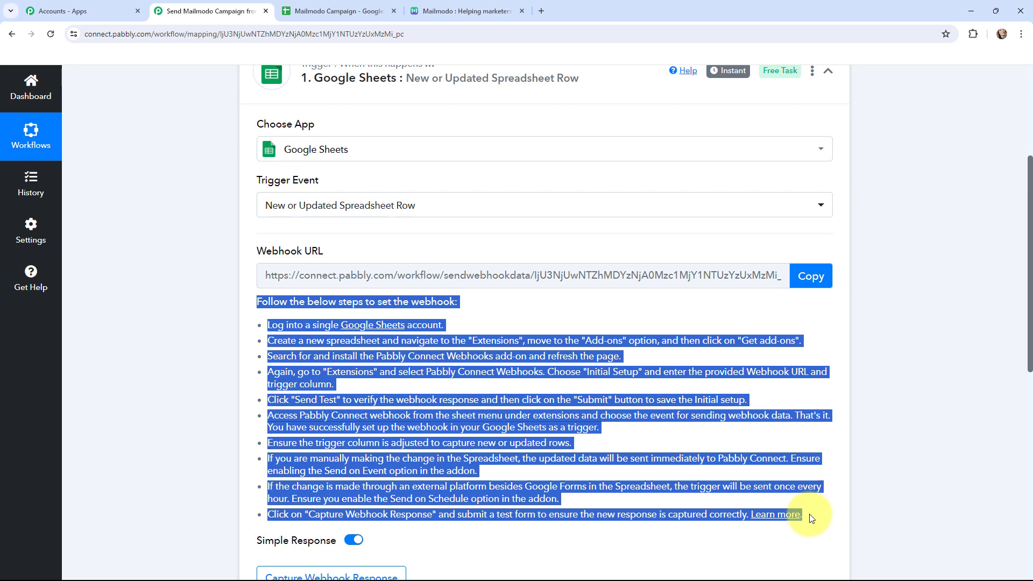
{"action": "left_click", "coordinate": [178, 337]}
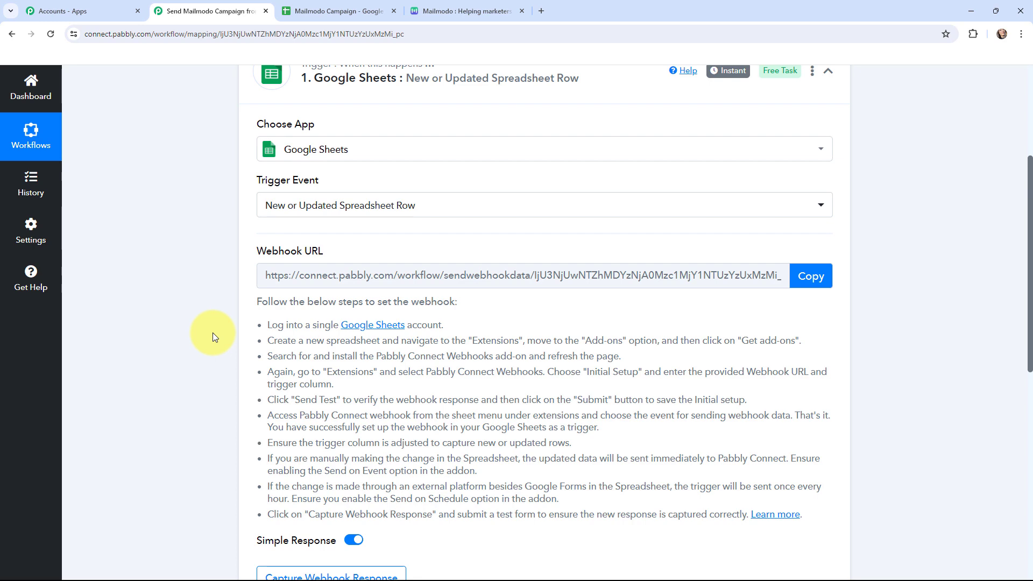
- From the Mailmodo Campaign spreadsheet, search the Google Workspace Marketplace for the Pabbly Connect Webhooks add-on
{"action": "left_click", "coordinate": [336, 11]}
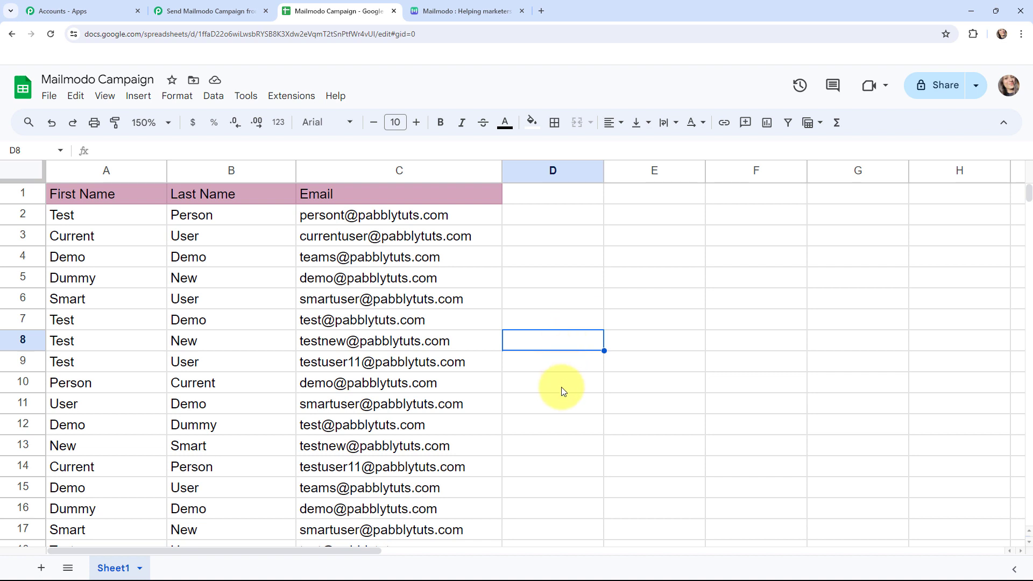
{"action": "left_click", "coordinate": [294, 97]}
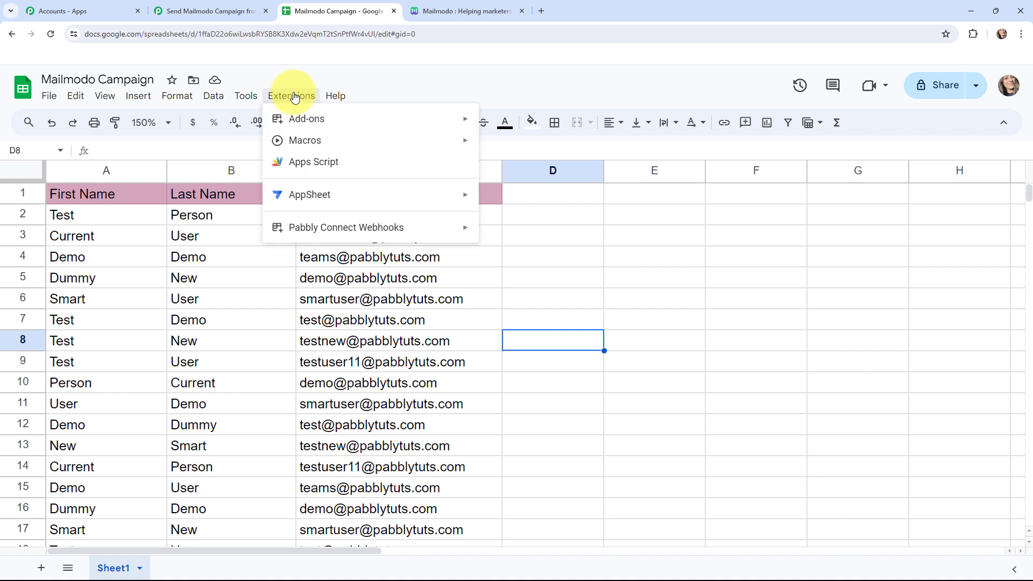
{"action": "mouse_move", "coordinate": [269, 226]}
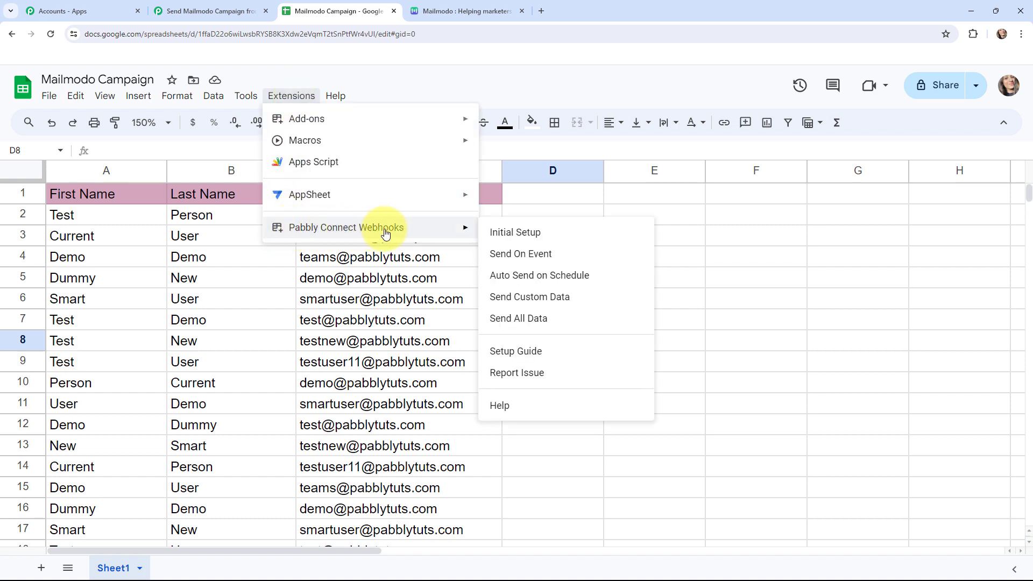
{"action": "mouse_move", "coordinate": [421, 122]}
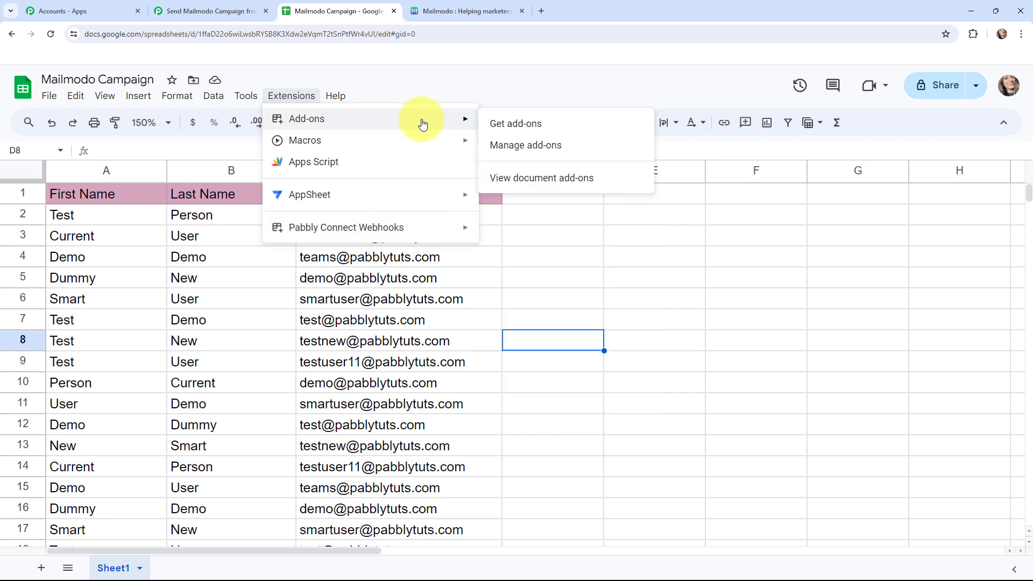
{"action": "left_click", "coordinate": [549, 128]}
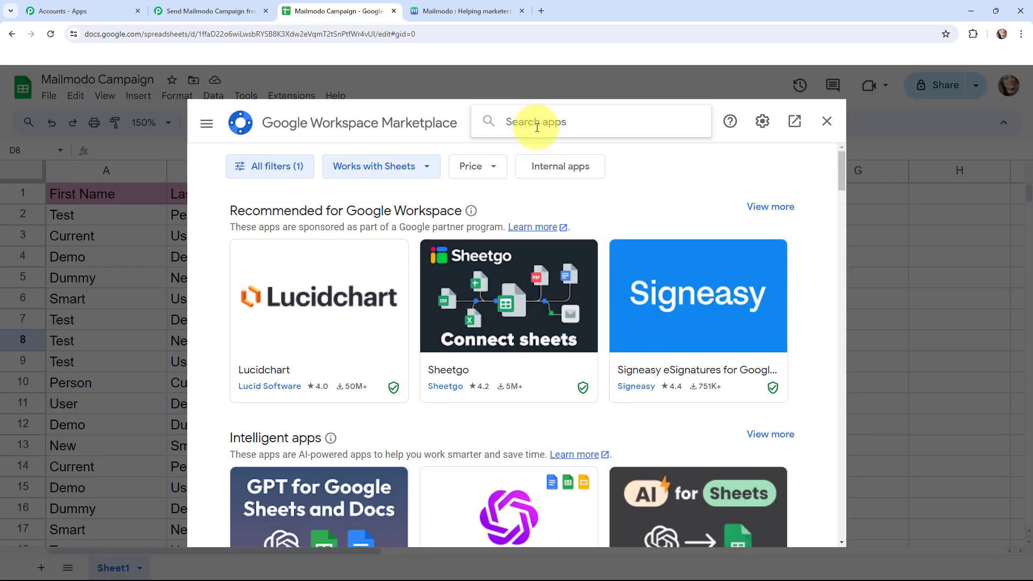
{"action": "left_click", "coordinate": [536, 123]}
{"action": "type", "text": "pabb"}
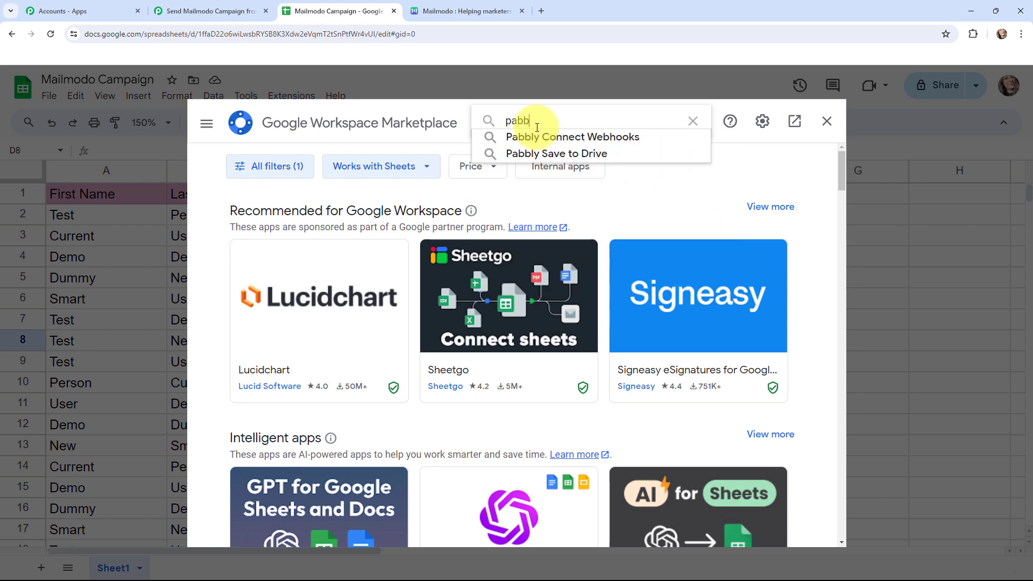
{"action": "left_click", "coordinate": [579, 136]}
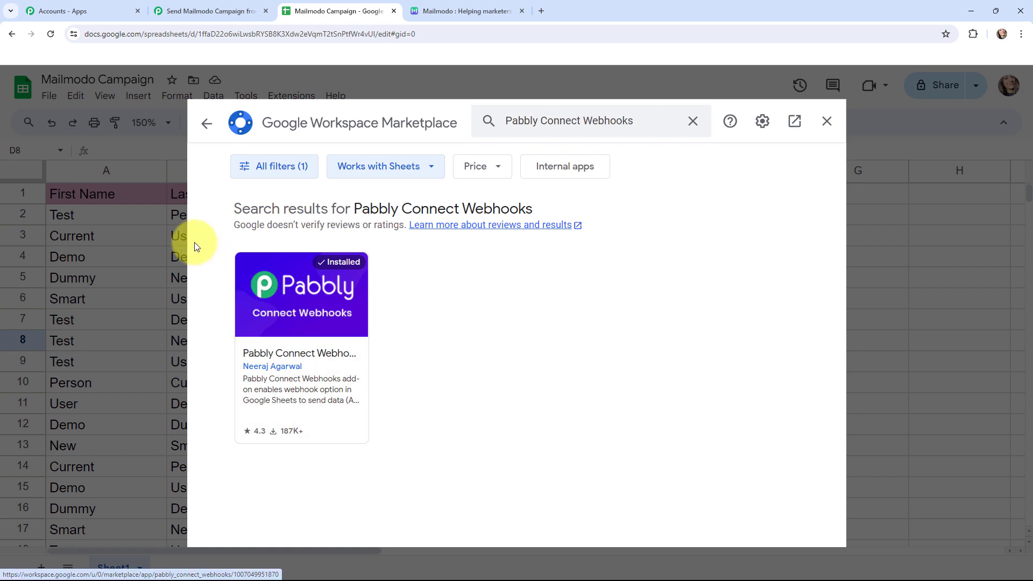
- Close the marketplace and open the Pabbly Connect Webhooks add-on's Initial Setup dialog in the spreadsheet
{"action": "left_click", "coordinate": [826, 120]}
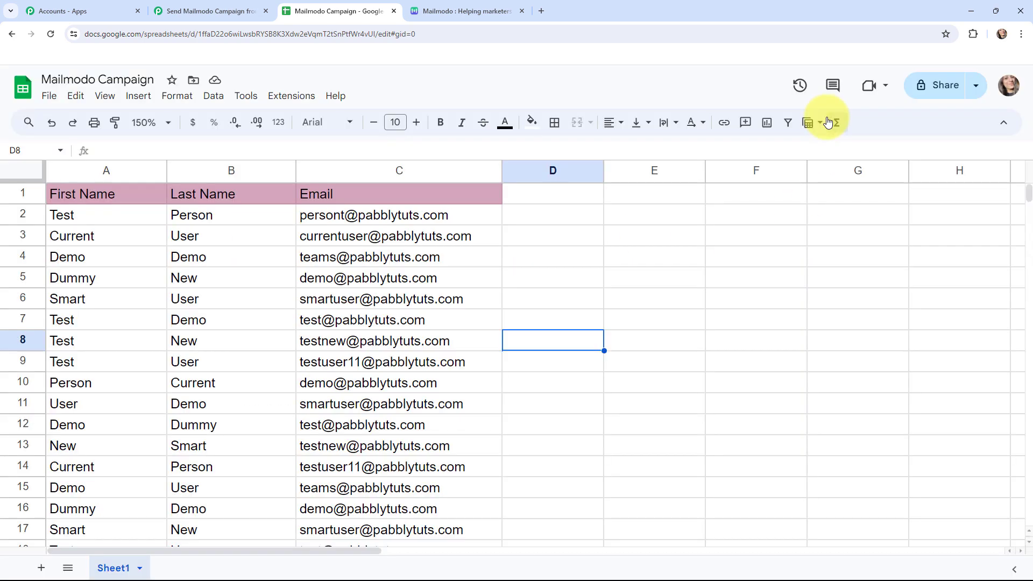
{"action": "left_click", "coordinate": [286, 100]}
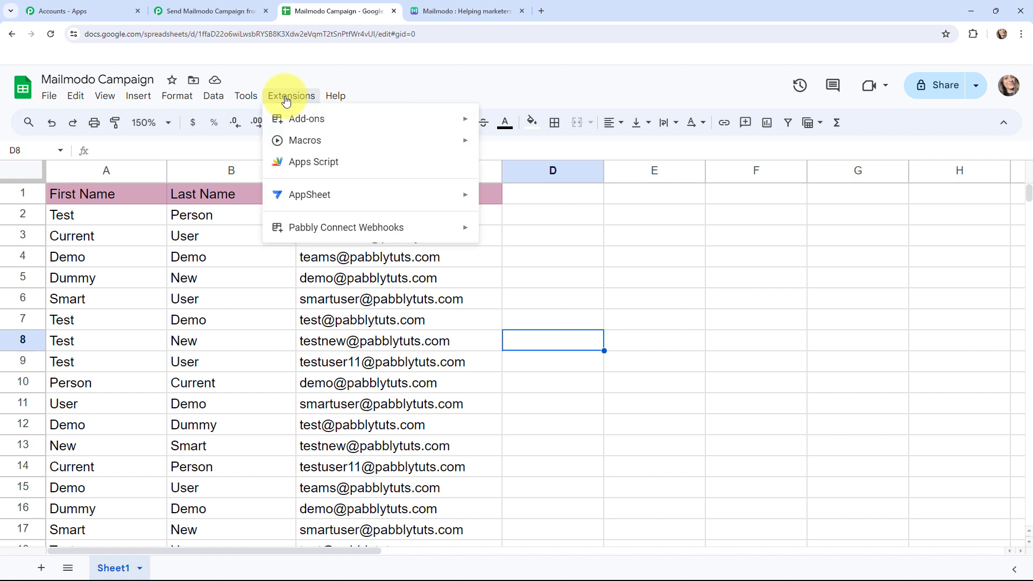
{"action": "mouse_move", "coordinate": [350, 232]}
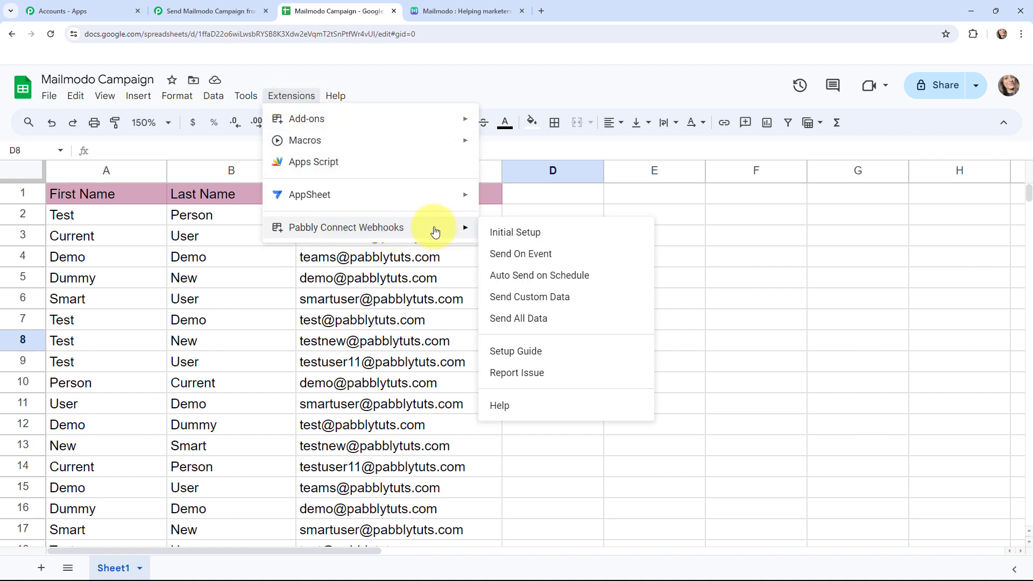
{"action": "left_click", "coordinate": [548, 233]}
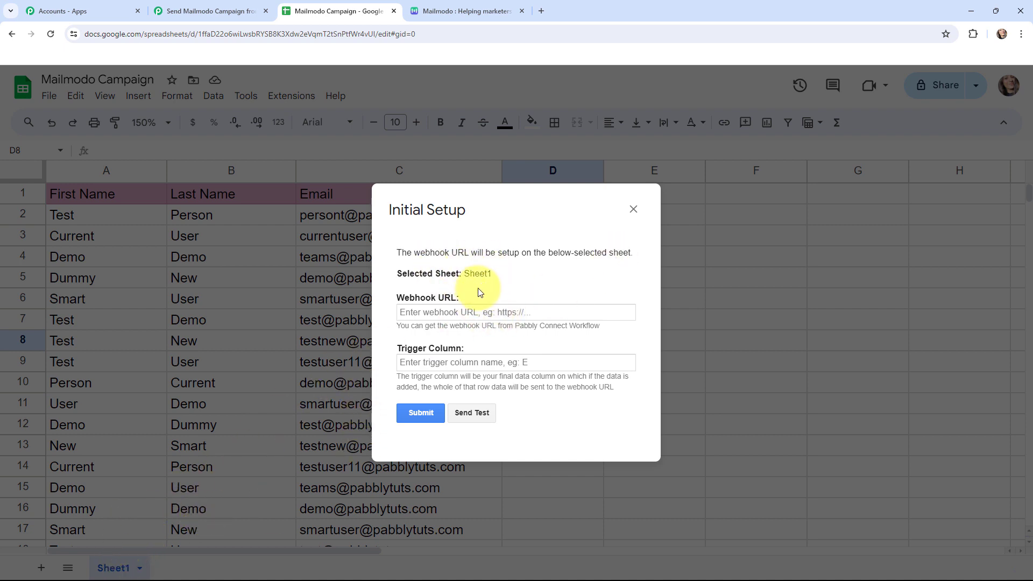
- Copy the trigger's webhook URL from the Pabbly workflow and paste it into the Initial Setup Webhook URL field
{"action": "left_click", "coordinate": [207, 11]}
{"action": "left_click", "coordinate": [806, 275]}
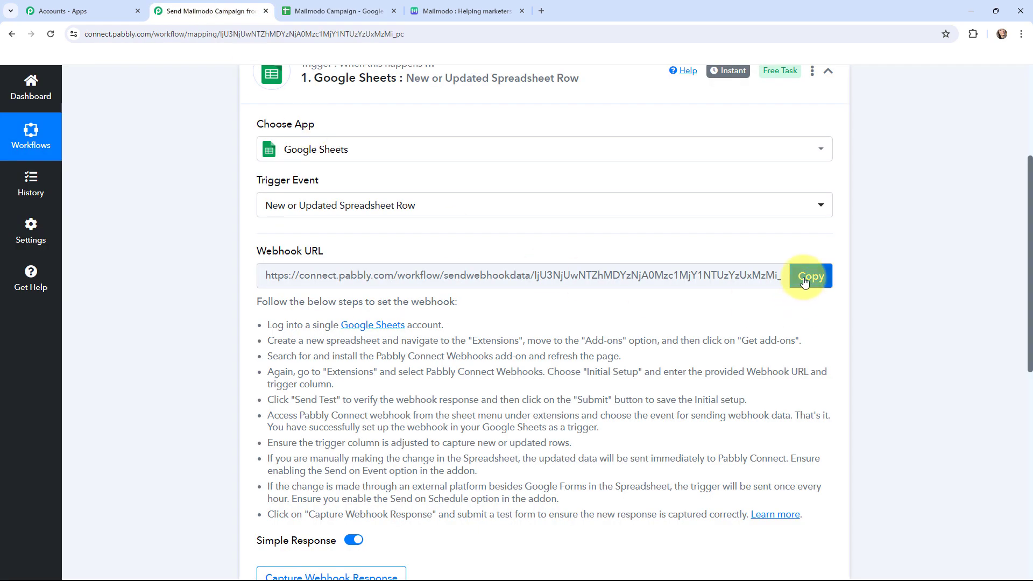
{"action": "left_click", "coordinate": [338, 11]}
{"action": "left_click", "coordinate": [446, 313]}
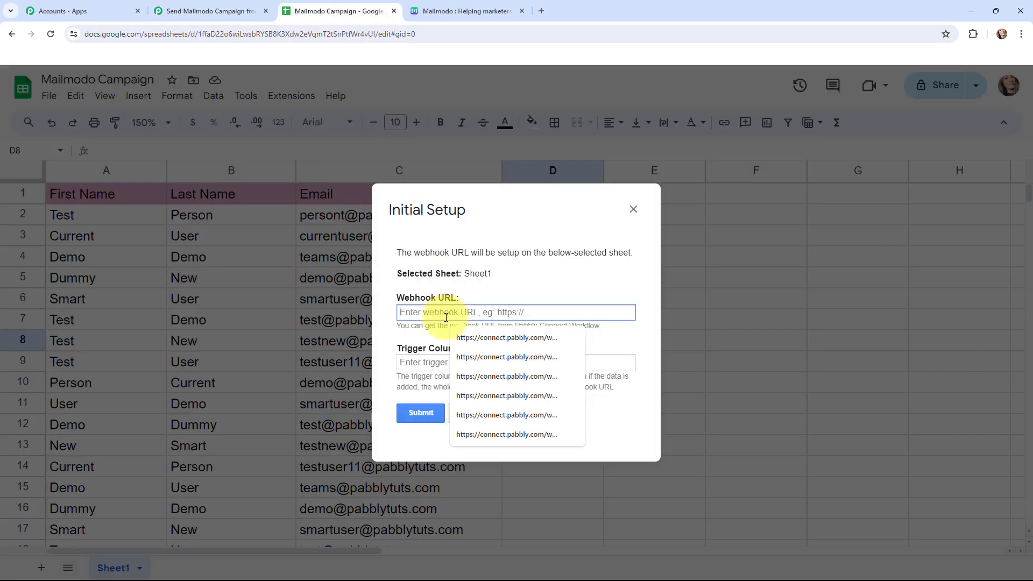
{"action": "key", "text": "ctrl+v"}
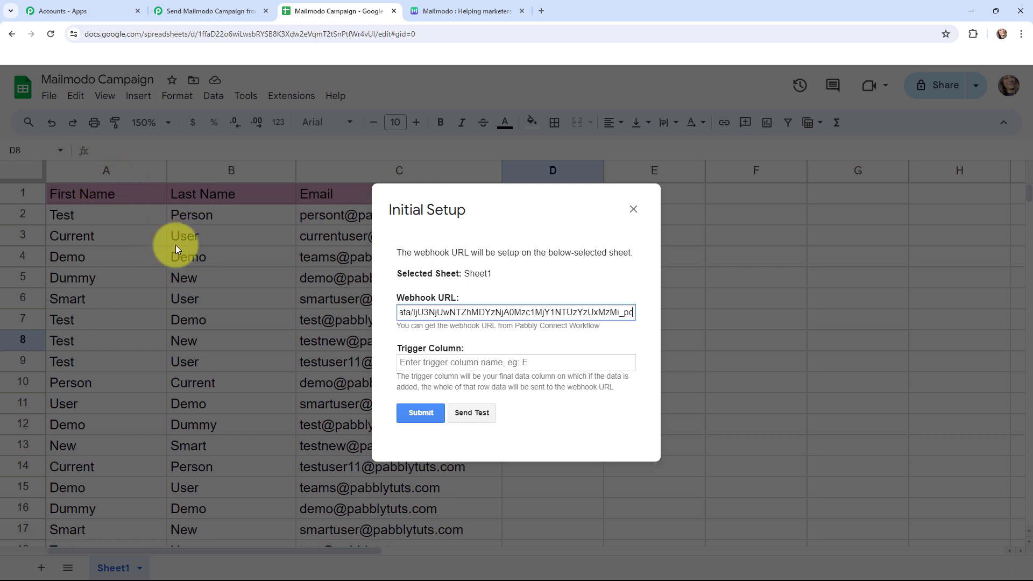
- Set the trigger column to c and submit the Initial Setup
{"action": "left_click", "coordinate": [420, 361]}
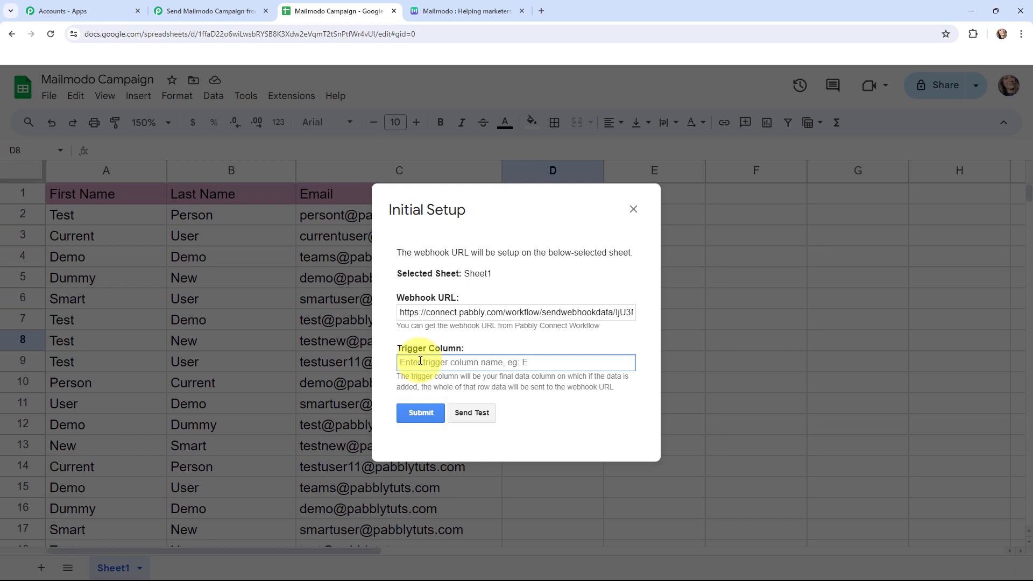
{"action": "type", "text": "c"}
{"action": "left_click", "coordinate": [505, 336]}
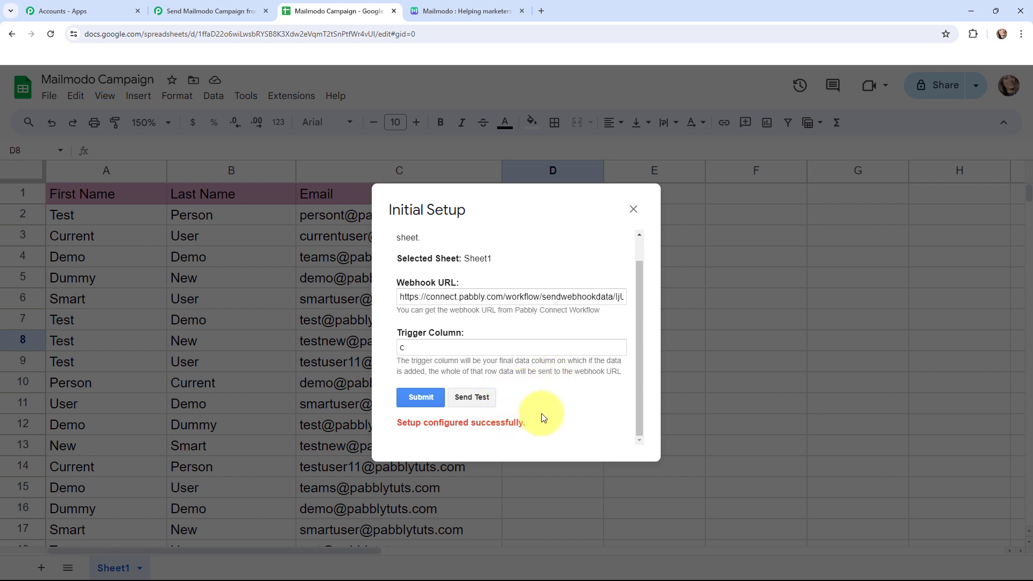
{"action": "scroll", "coordinate": [541, 409], "scroll_direction": "up", "scroll_amount": 2}
- With Pabbly waiting for a webhook response, send test data from the Initial Setup dialog
{"action": "left_click", "coordinate": [207, 10]}
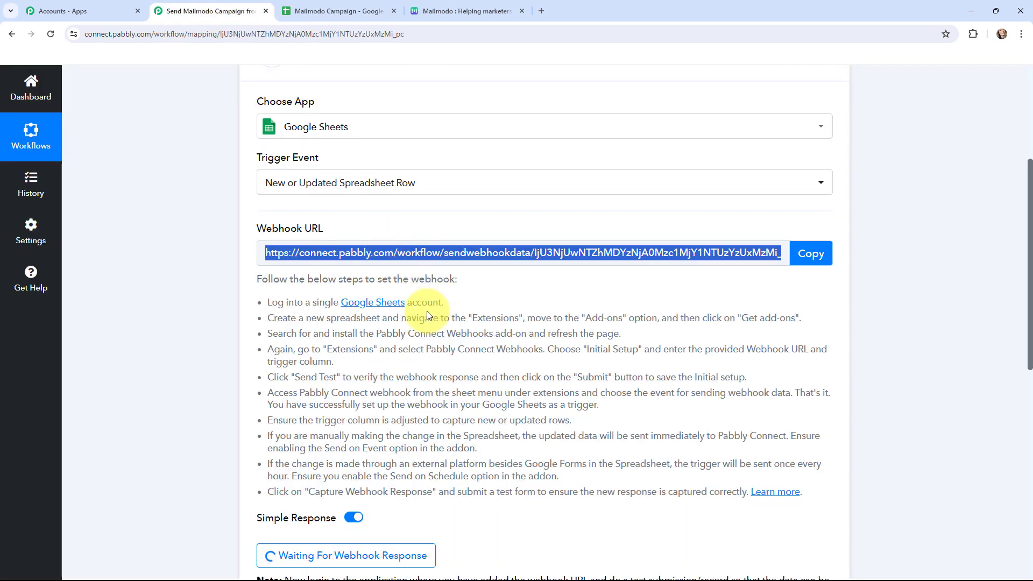
{"action": "scroll", "coordinate": [428, 315], "scroll_direction": "down", "scroll_amount": 4}
{"action": "scroll", "coordinate": [484, 253], "scroll_direction": "up", "scroll_amount": 2}
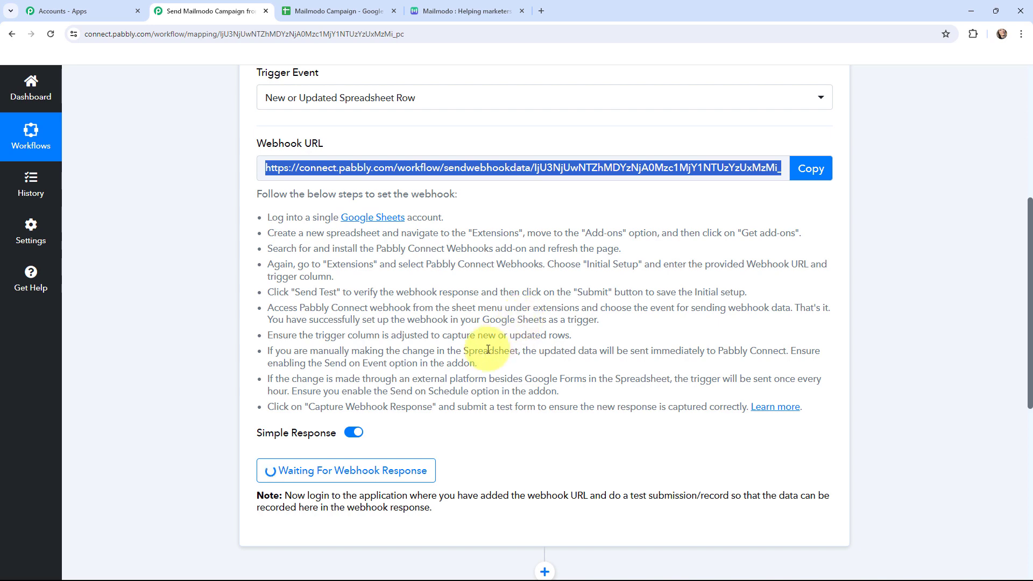
{"action": "left_click", "coordinate": [311, 10]}
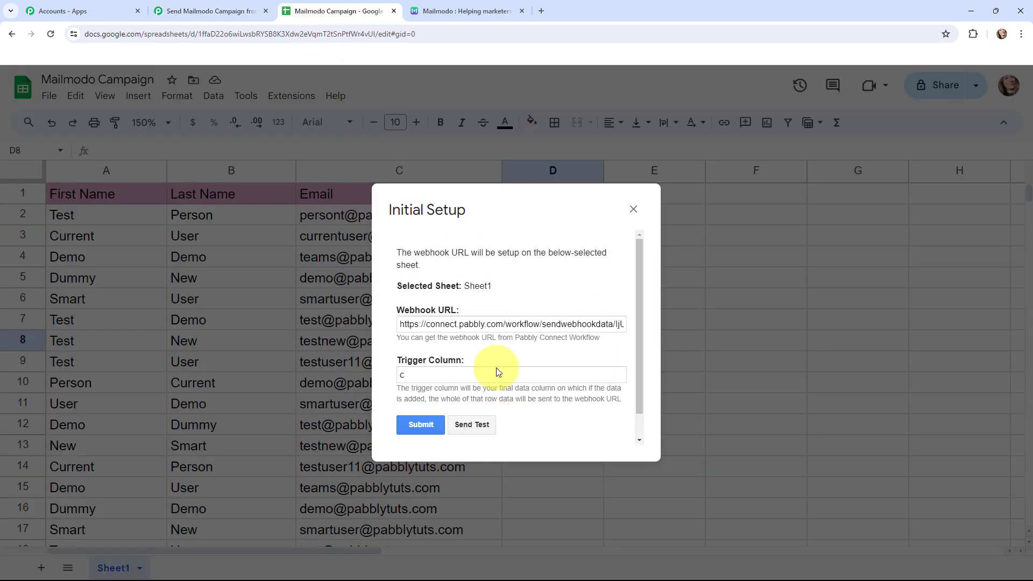
{"action": "left_click", "coordinate": [473, 423]}
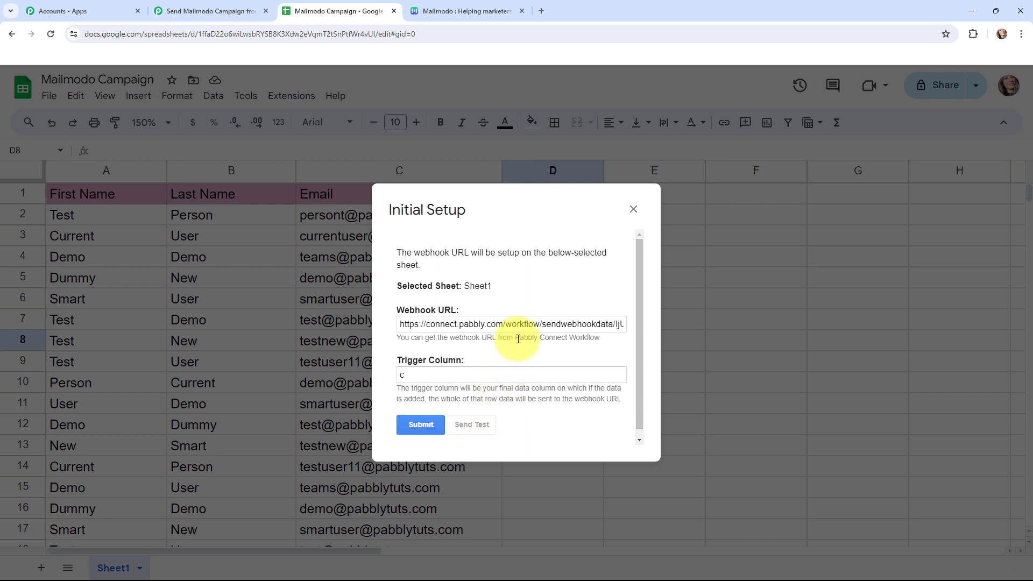
{"action": "scroll", "coordinate": [518, 339], "scroll_direction": "down", "scroll_amount": 1}
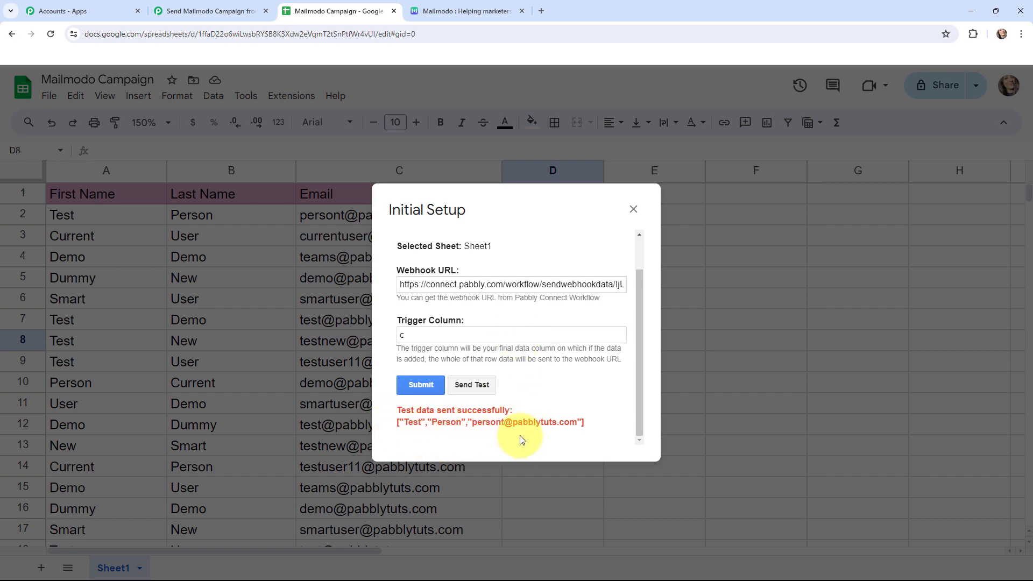
- Review the webhook response fields captured in the Google Sheets trigger step
{"action": "left_click", "coordinate": [207, 11]}
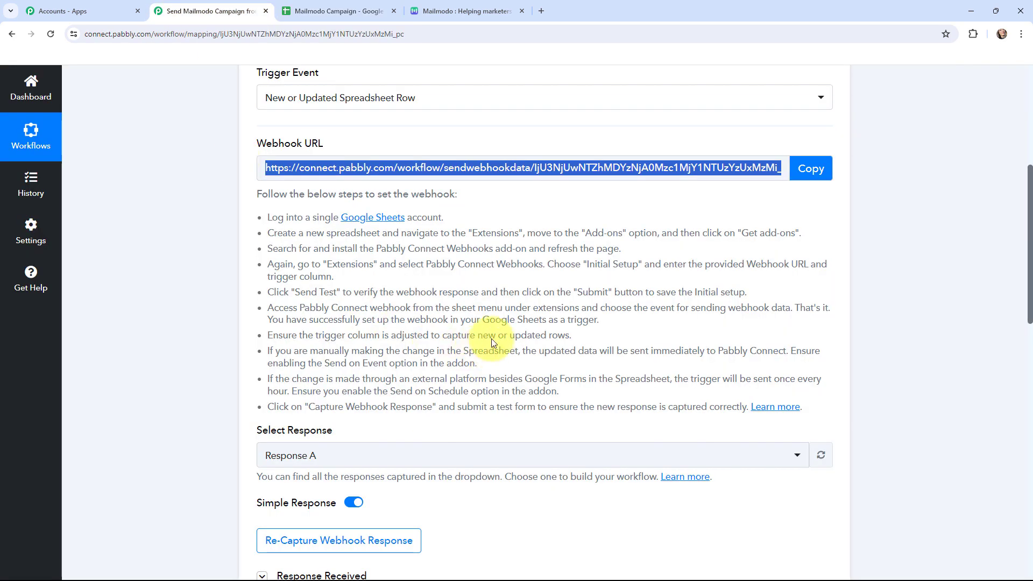
{"action": "scroll", "coordinate": [512, 254], "scroll_direction": "down", "scroll_amount": 3}
{"action": "scroll", "coordinate": [532, 293], "scroll_direction": "down", "scroll_amount": 4}
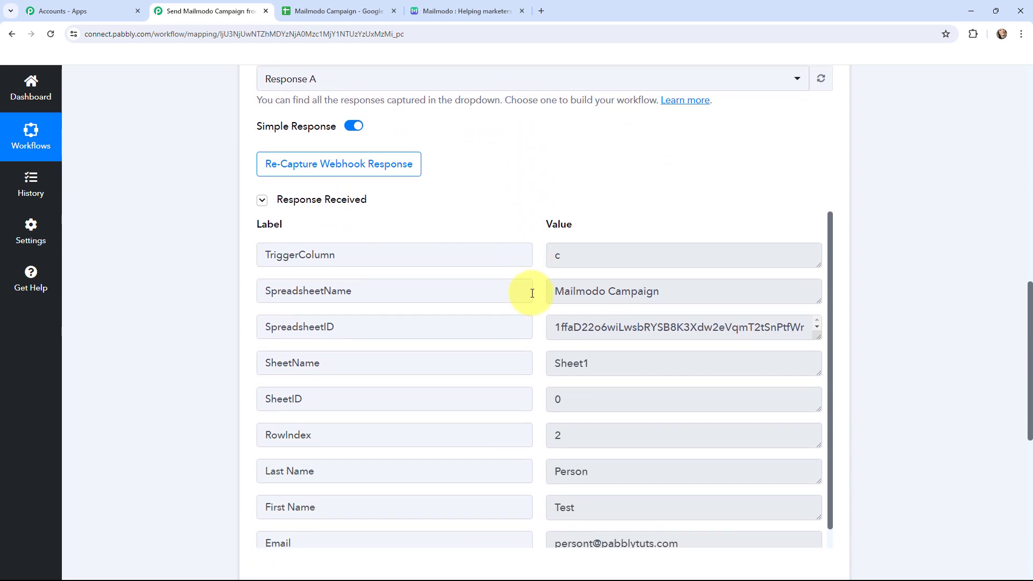
{"action": "scroll", "coordinate": [533, 190], "scroll_direction": "down", "scroll_amount": 1}
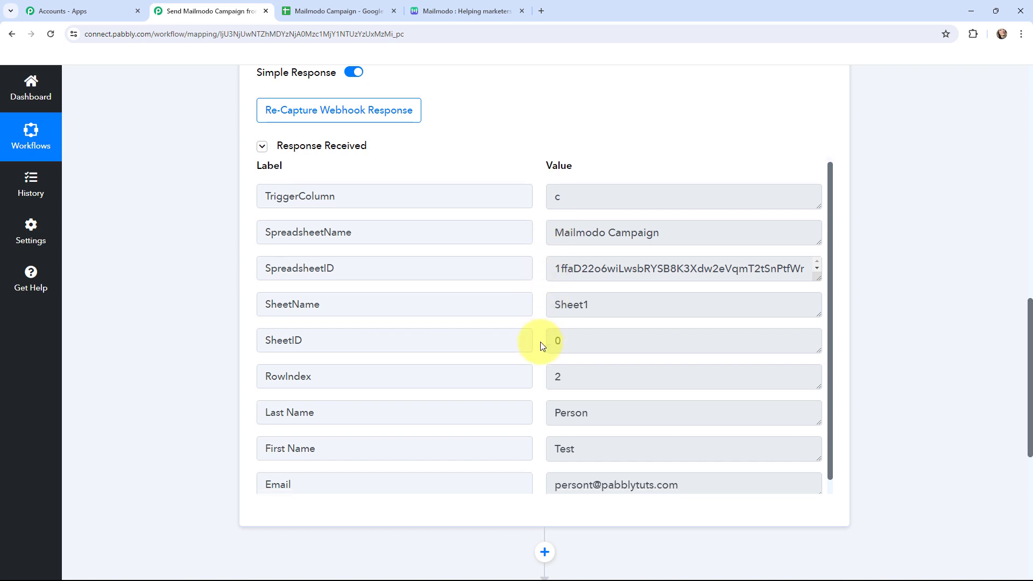
{"action": "scroll", "coordinate": [540, 345], "scroll_direction": "down", "scroll_amount": 1}
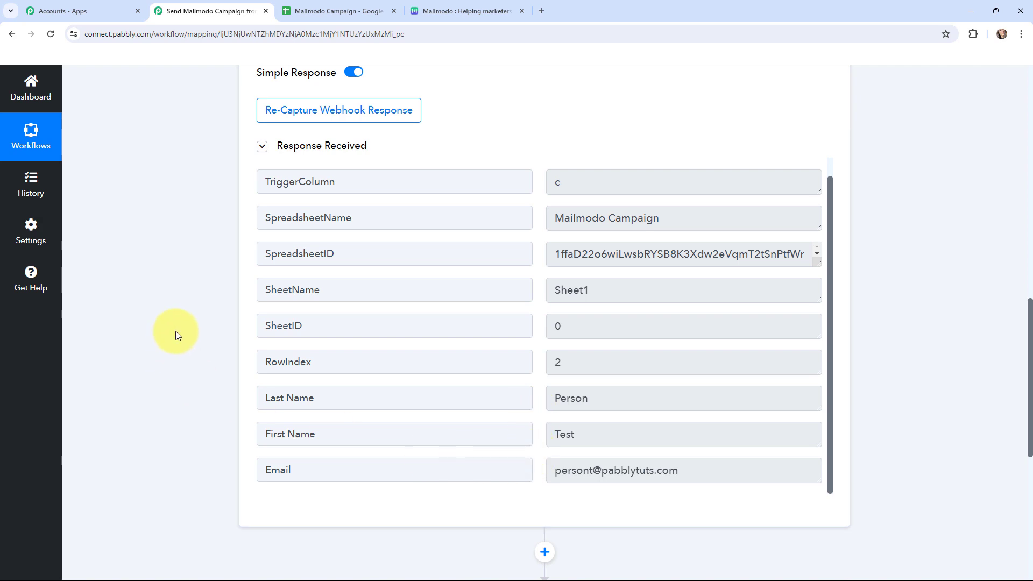
{"action": "scroll", "coordinate": [186, 315], "scroll_direction": "up", "scroll_amount": 15}
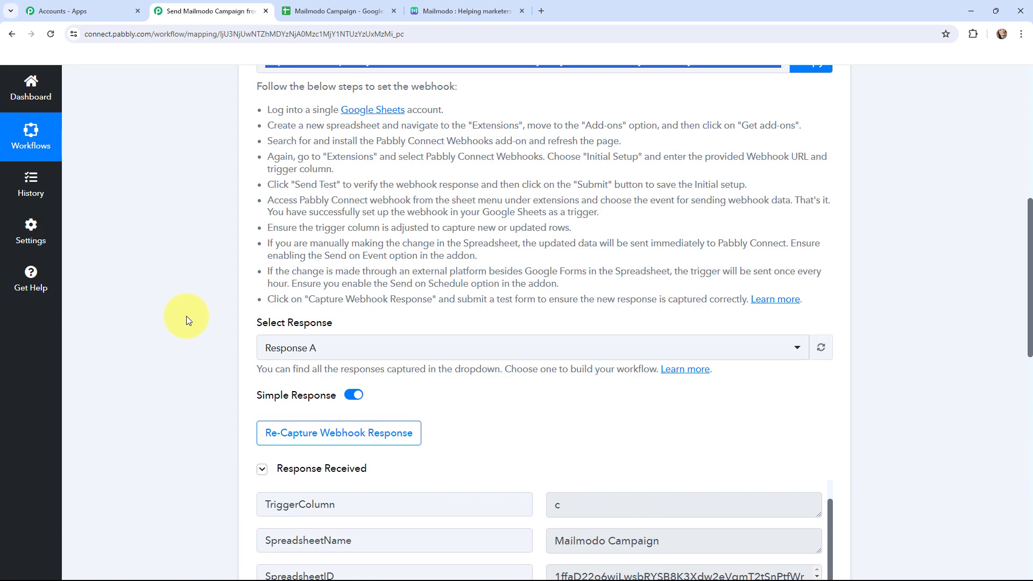
{"action": "scroll", "coordinate": [186, 315], "scroll_direction": "down", "scroll_amount": 5}
{"action": "scroll", "coordinate": [188, 291], "scroll_direction": "up", "scroll_amount": 5}
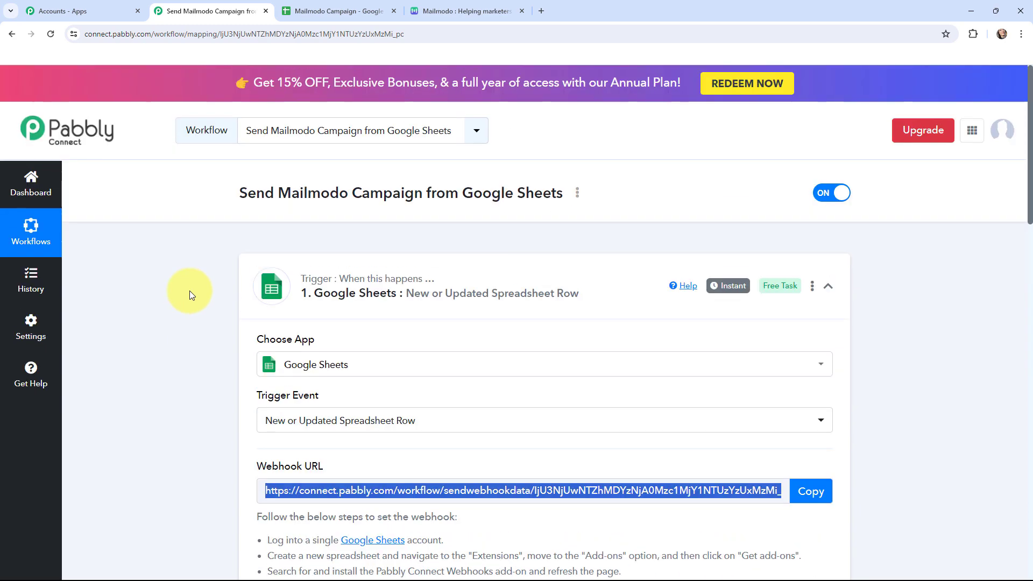
- Collapse the trigger, open the Mailmodo action's connection panel and choose to add a new connection
{"action": "left_click", "coordinate": [259, 281]}
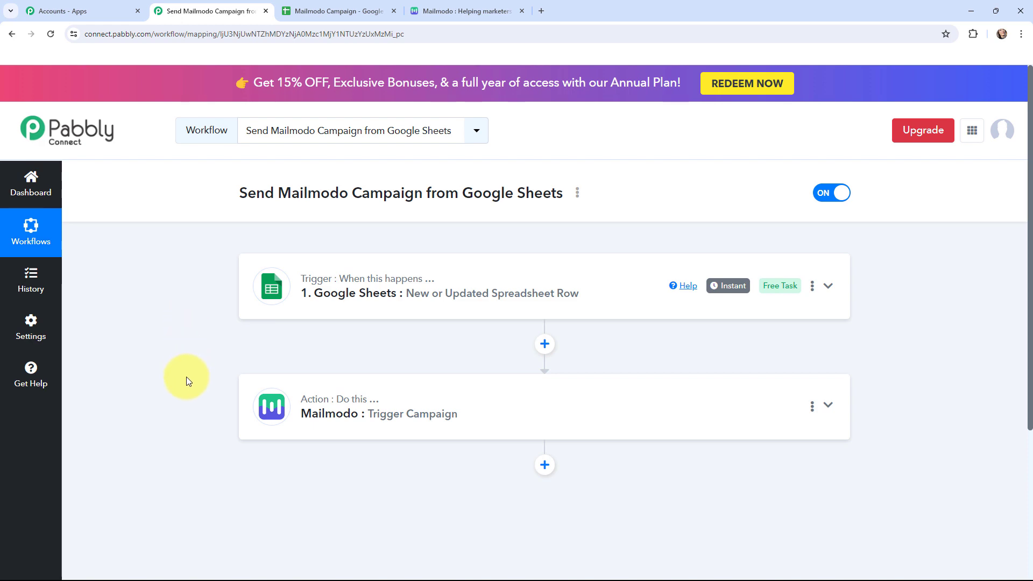
{"action": "left_click", "coordinate": [268, 405]}
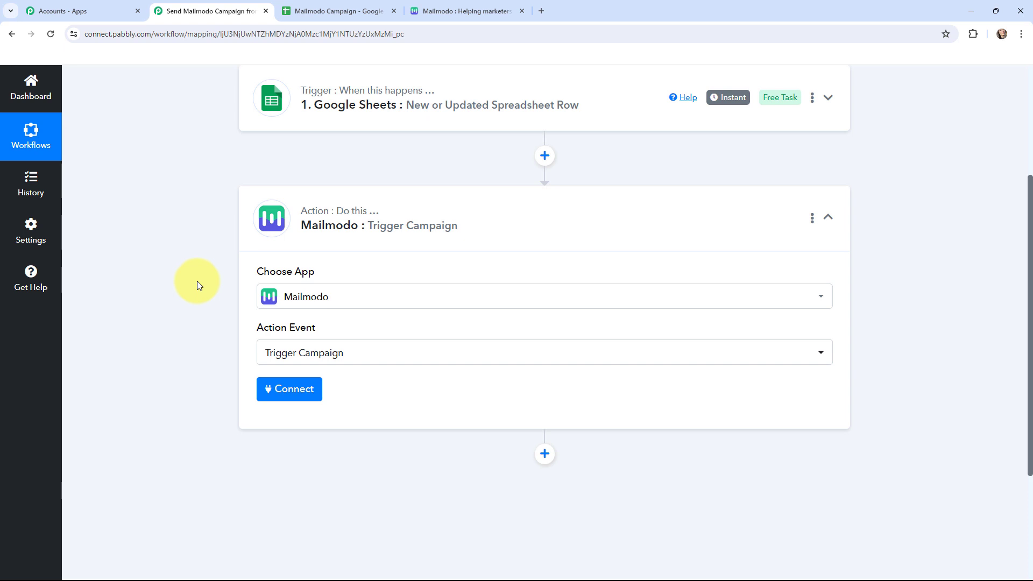
{"action": "left_click", "coordinate": [280, 391]}
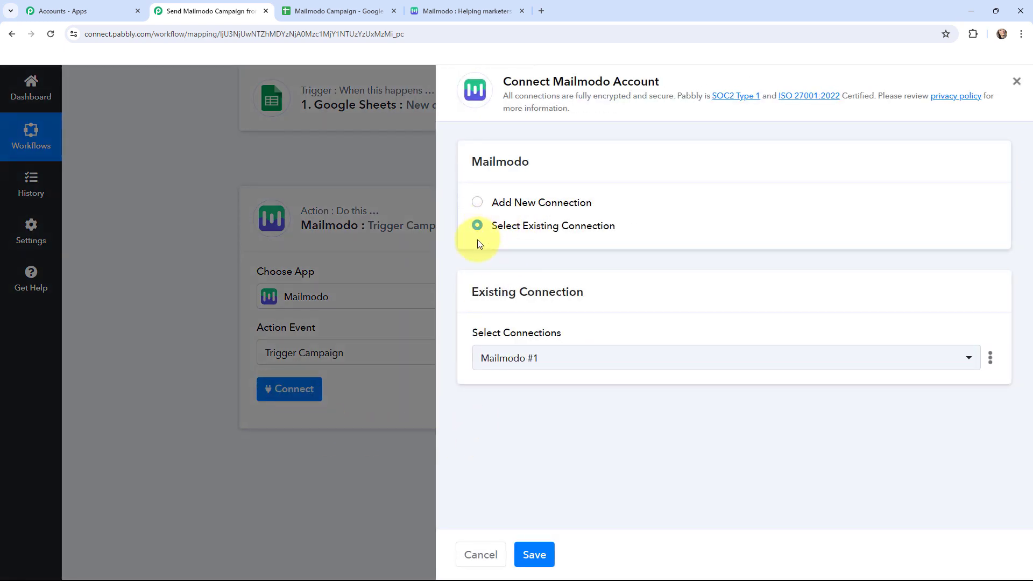
{"action": "left_click", "coordinate": [477, 204]}
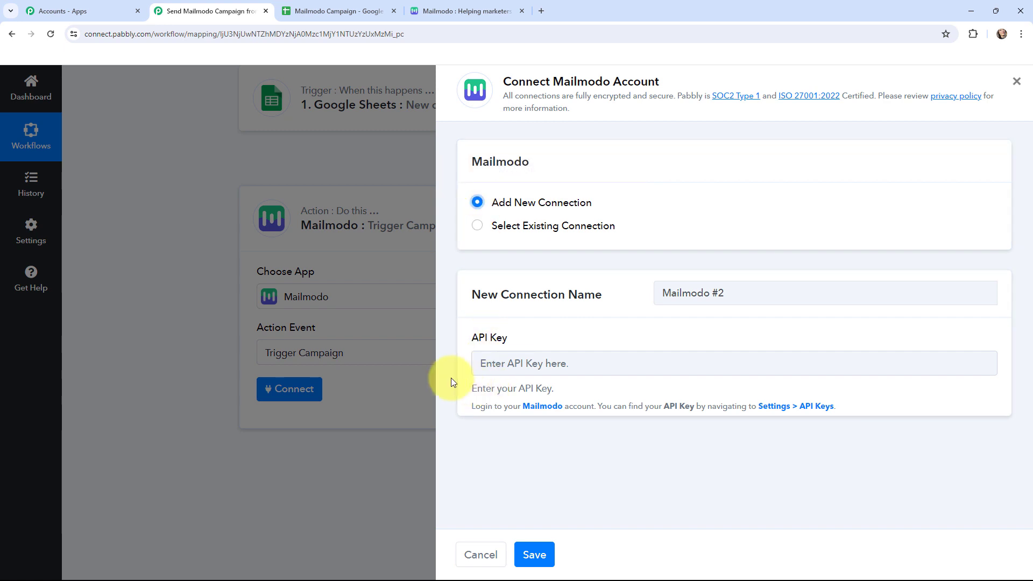
- In Mailmodo settings, create a new API key named latest
{"action": "left_click", "coordinate": [444, 6]}
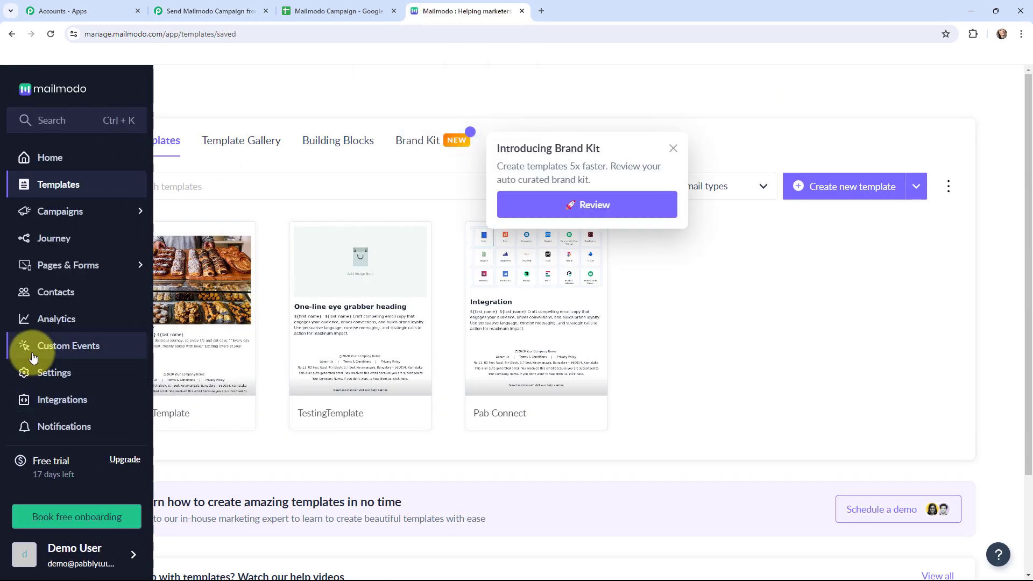
{"action": "left_click", "coordinate": [35, 372]}
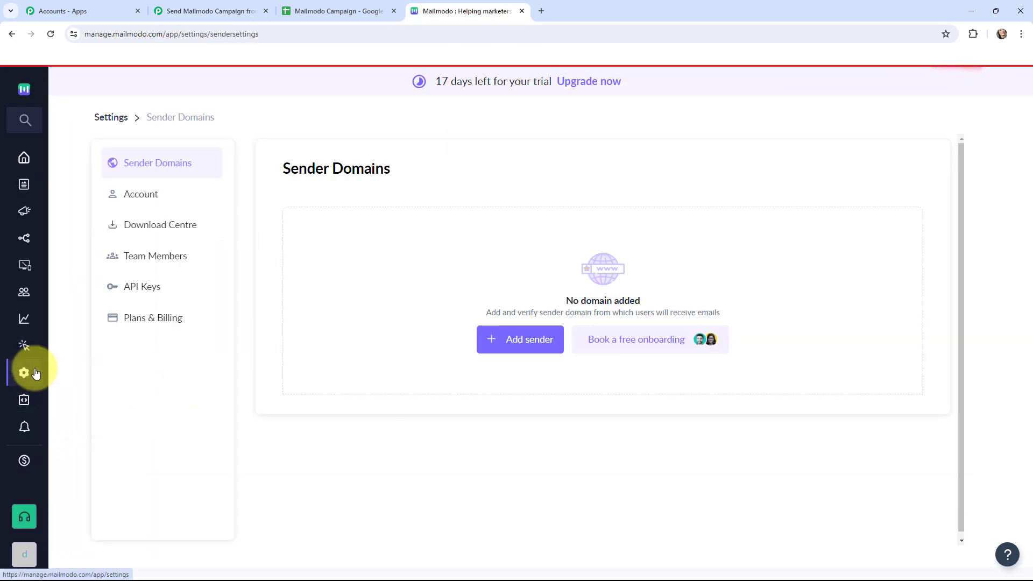
{"action": "left_click", "coordinate": [122, 289]}
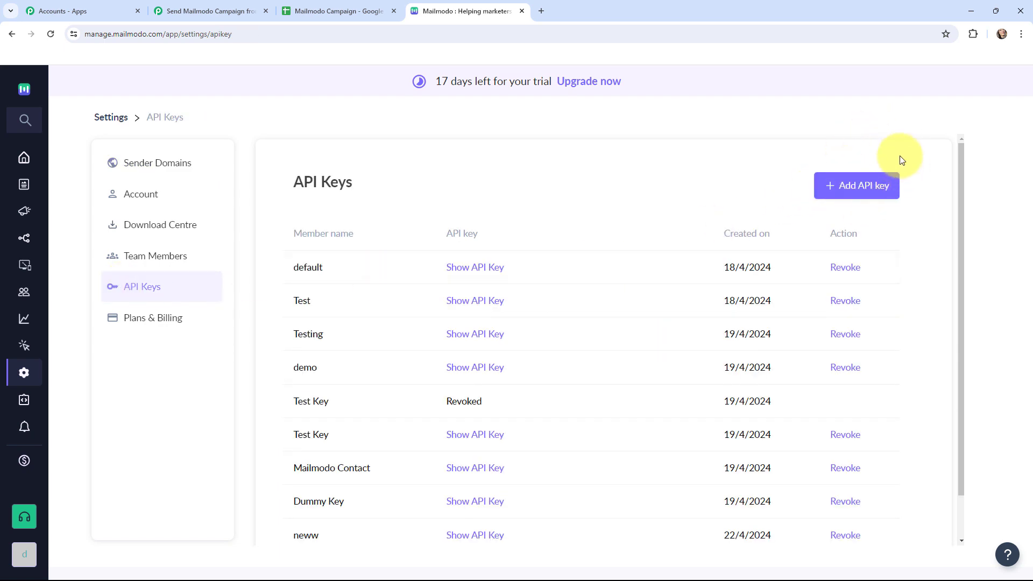
{"action": "left_click", "coordinate": [852, 186]}
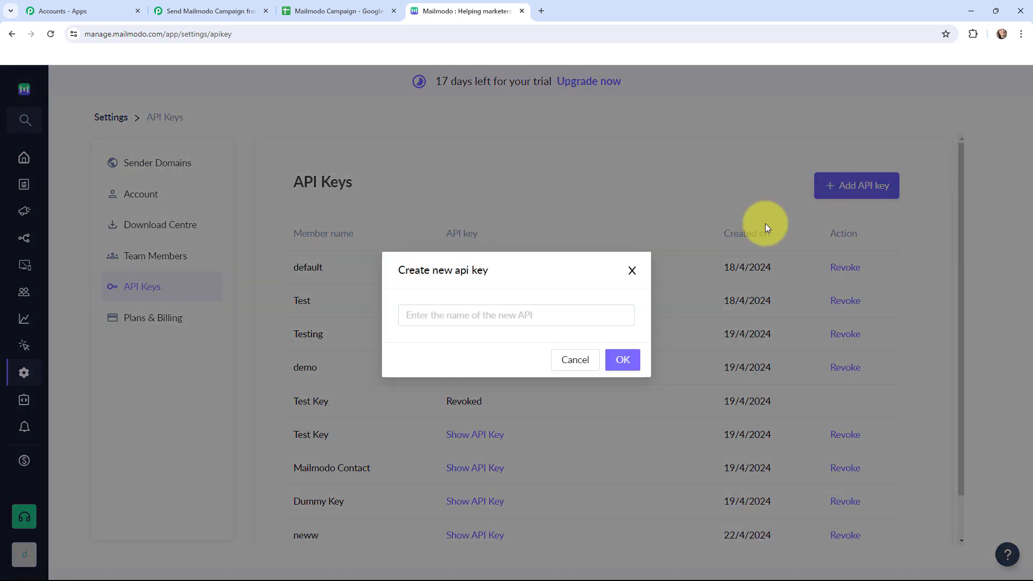
{"action": "left_click", "coordinate": [550, 317]}
{"action": "type", "text": "la"}
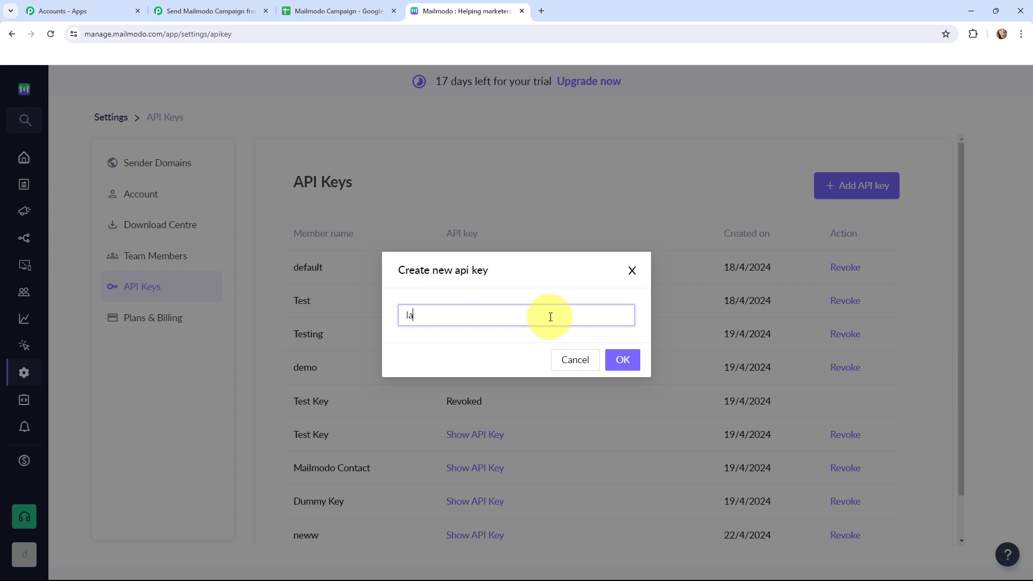
{"action": "type", "text": "test"}
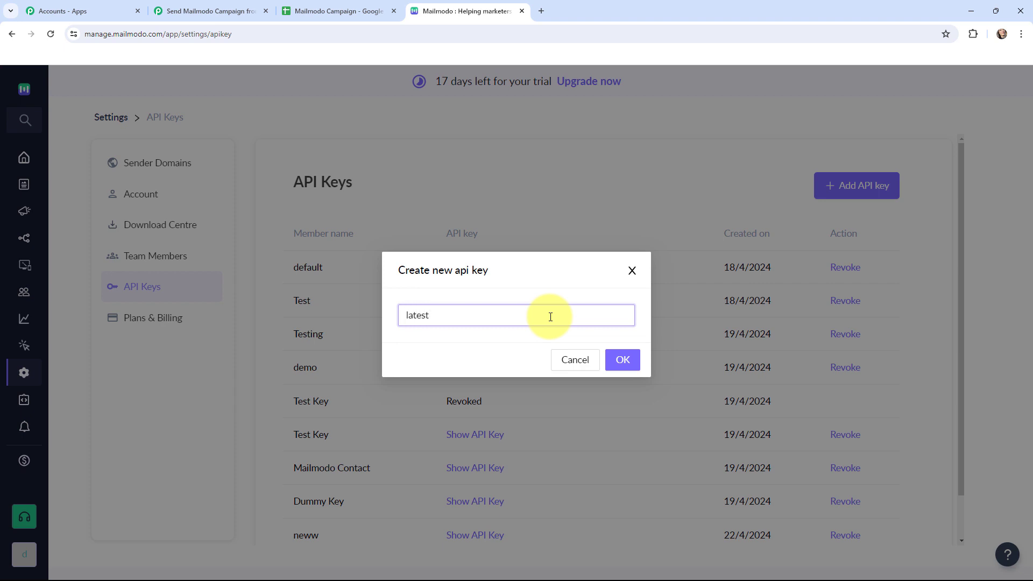
{"action": "left_click", "coordinate": [616, 366]}
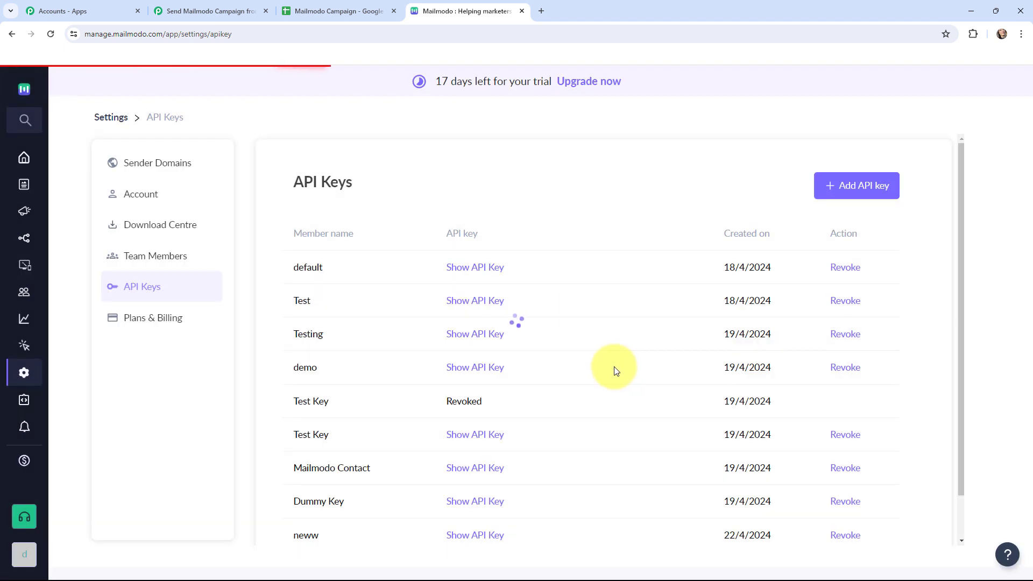
- Return to the workflow and review the connected Mailmodo action's Campaign ID and Email fields
{"action": "scroll", "coordinate": [614, 366], "scroll_direction": "down", "scroll_amount": 3}
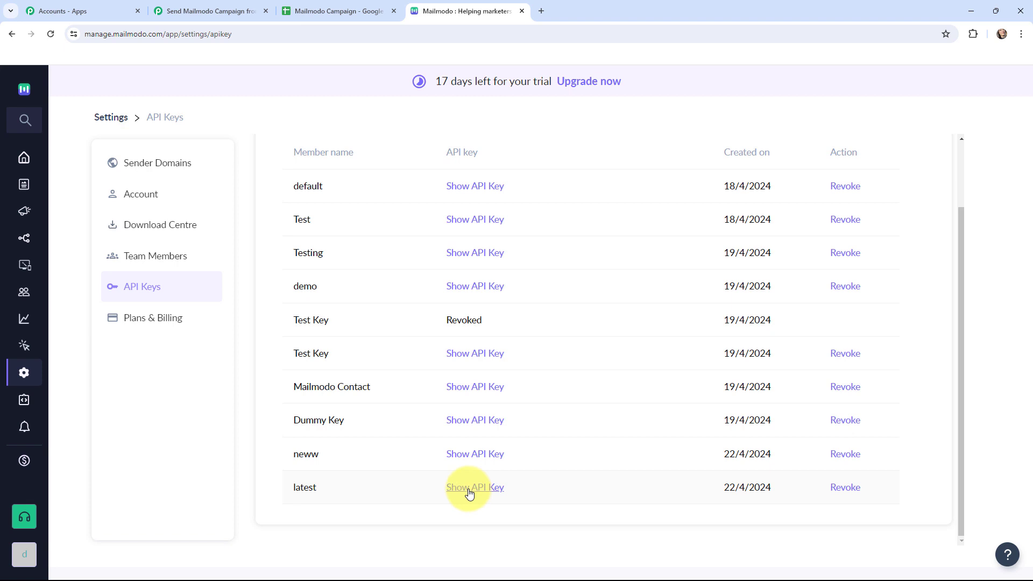
{"action": "left_click", "coordinate": [224, 11]}
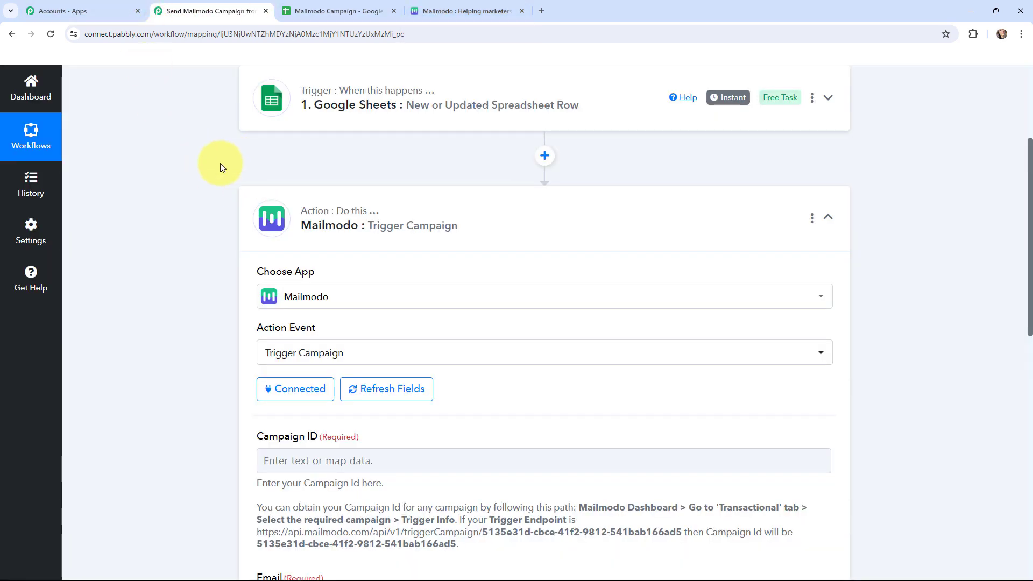
{"action": "scroll", "coordinate": [221, 163], "scroll_direction": "down", "scroll_amount": 4}
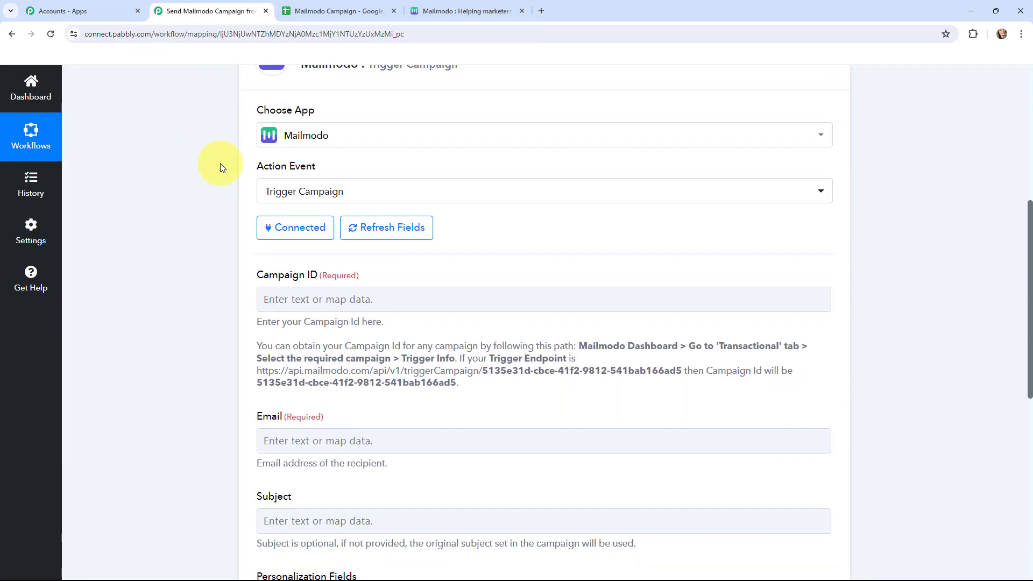
{"action": "scroll", "coordinate": [204, 375], "scroll_direction": "up", "scroll_amount": 2}
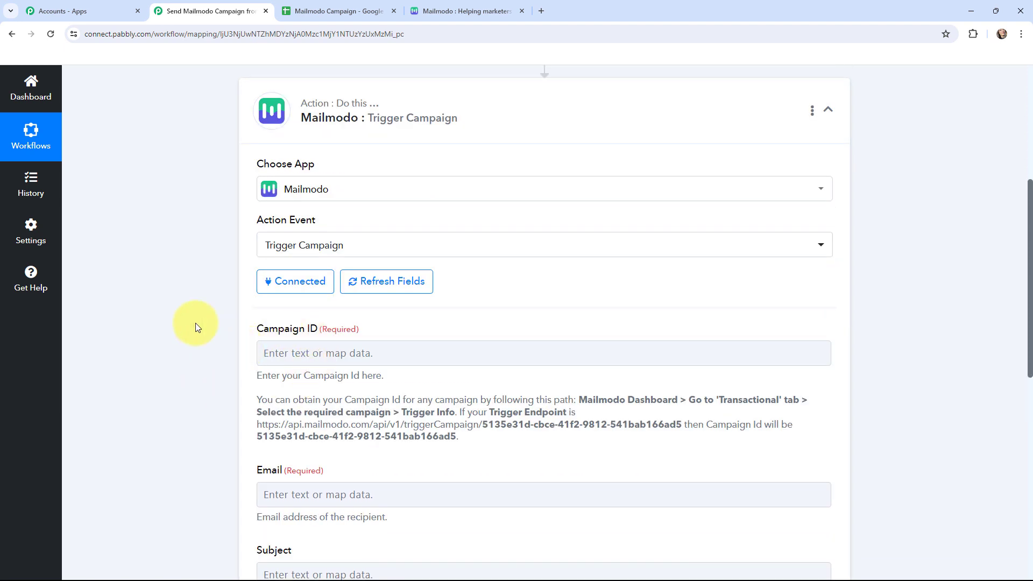
- Review the existing Mailmodo trigger campaigns and preview the Bakery Template
{"action": "left_click", "coordinate": [445, 5]}
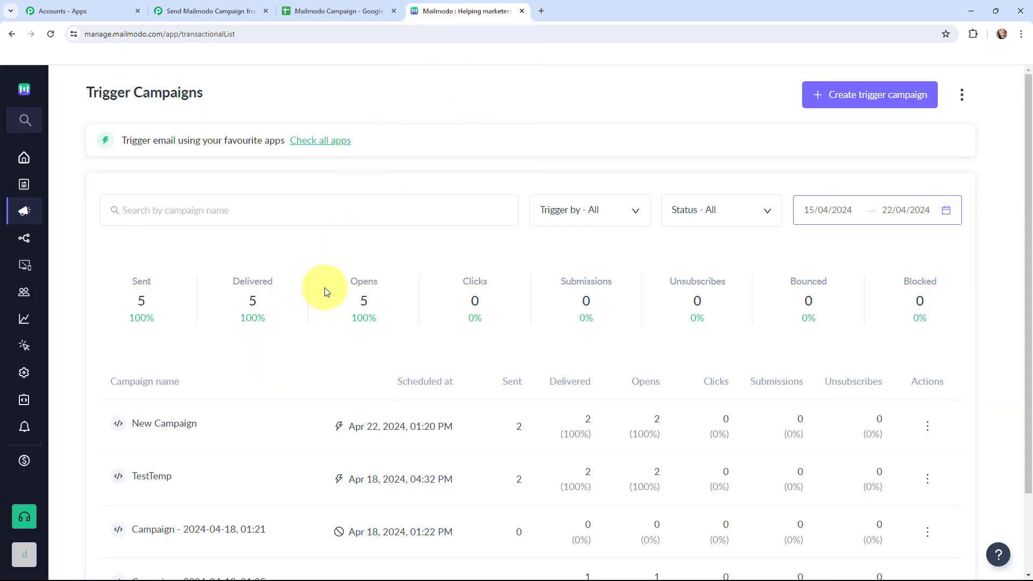
{"action": "scroll", "coordinate": [323, 290], "scroll_direction": "down", "scroll_amount": 3}
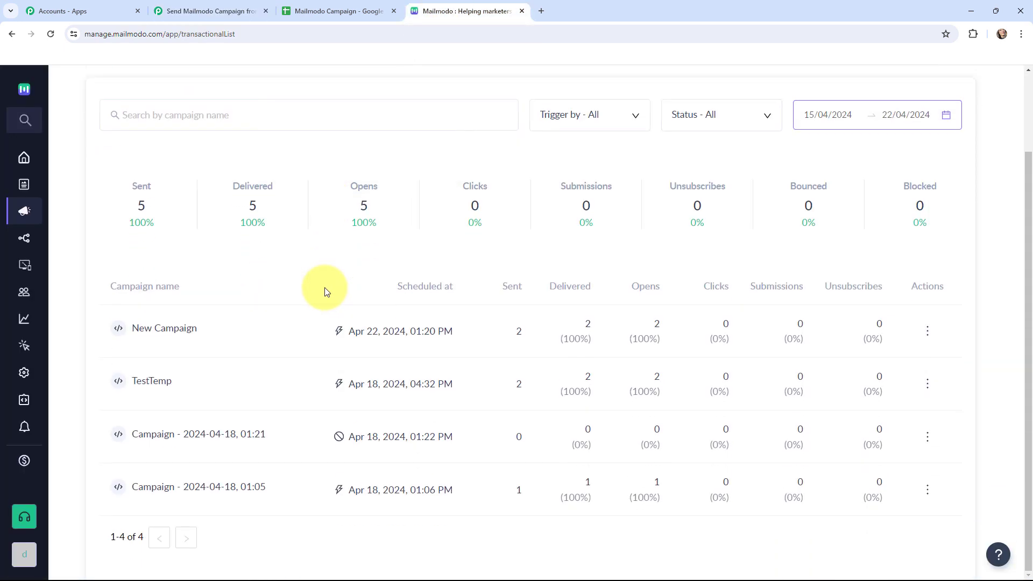
{"action": "scroll", "coordinate": [324, 291], "scroll_direction": "up", "scroll_amount": 2}
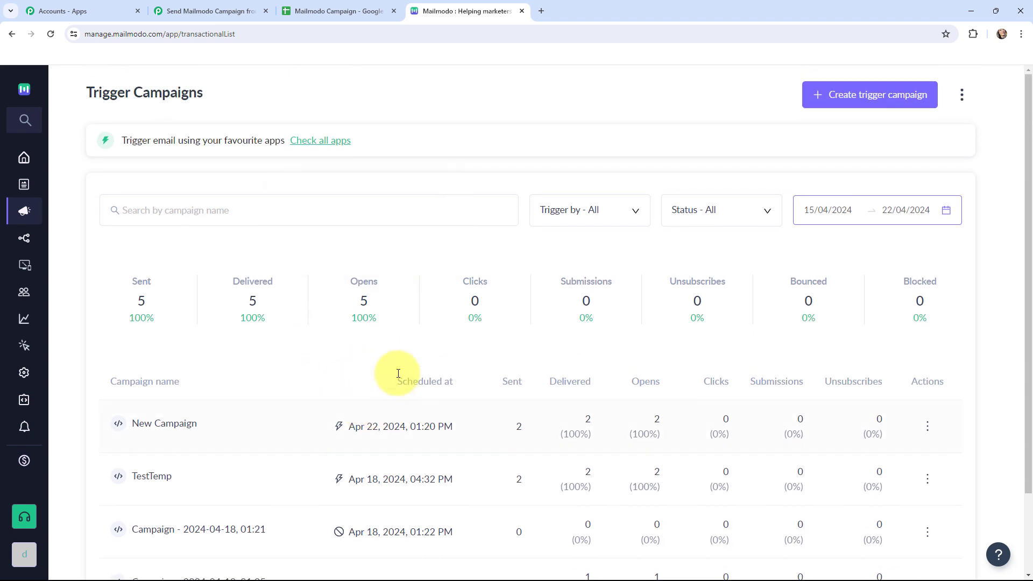
{"action": "left_click", "coordinate": [38, 186]}
{"action": "mouse_move", "coordinate": [195, 295]}
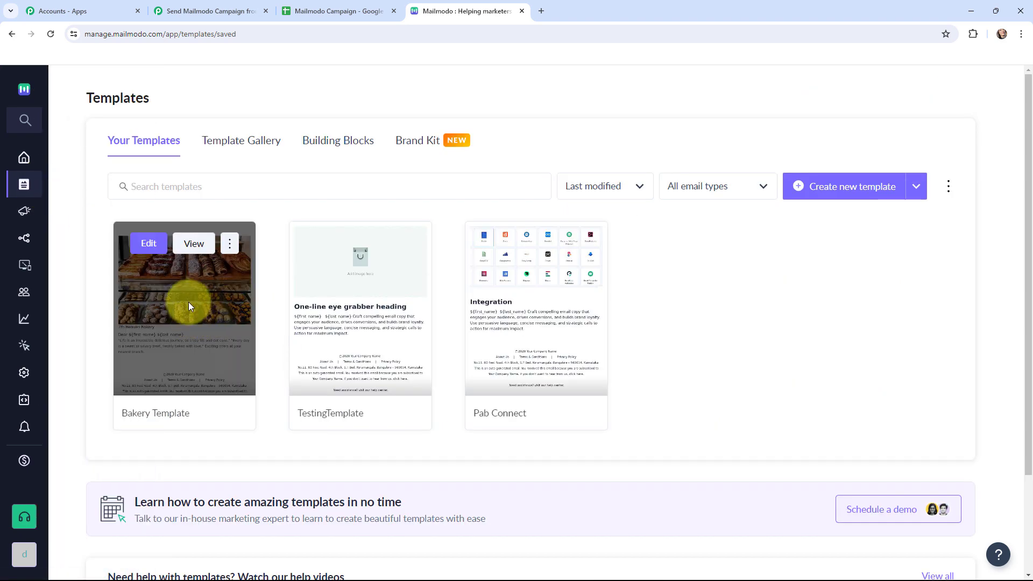
{"action": "left_click", "coordinate": [193, 243]}
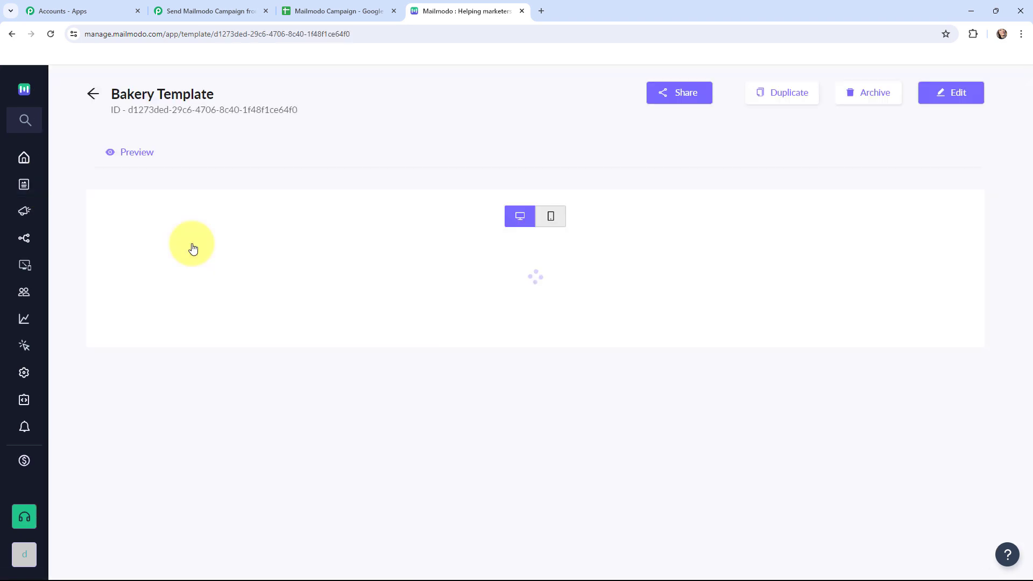
{"action": "scroll", "coordinate": [292, 242], "scroll_direction": "down", "scroll_amount": 2}
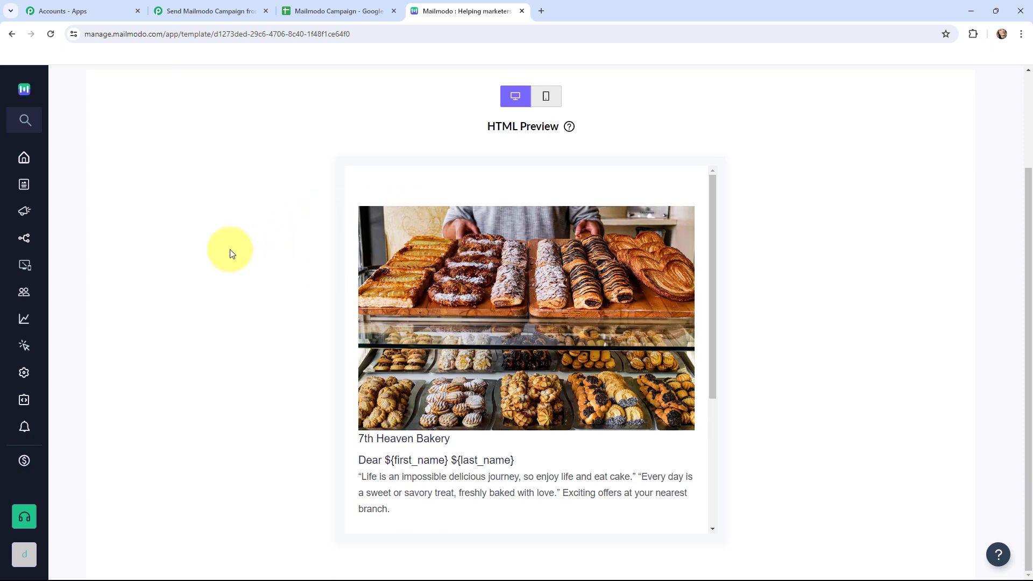
- Start creating a new trigger campaign in Mailmodo based on the Bakery Template
{"action": "mouse_move", "coordinate": [23, 184]}
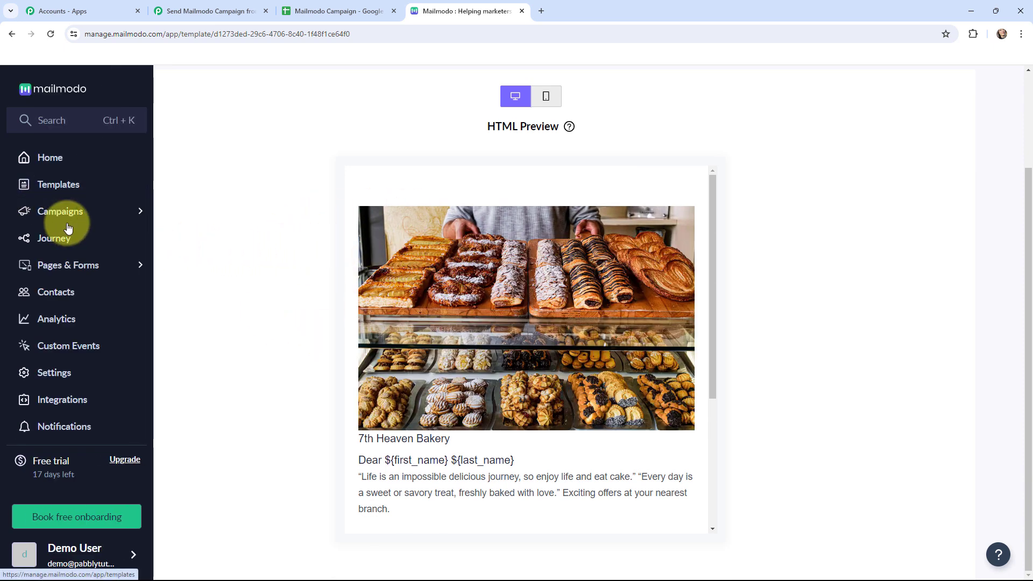
{"action": "left_click", "coordinate": [86, 211]}
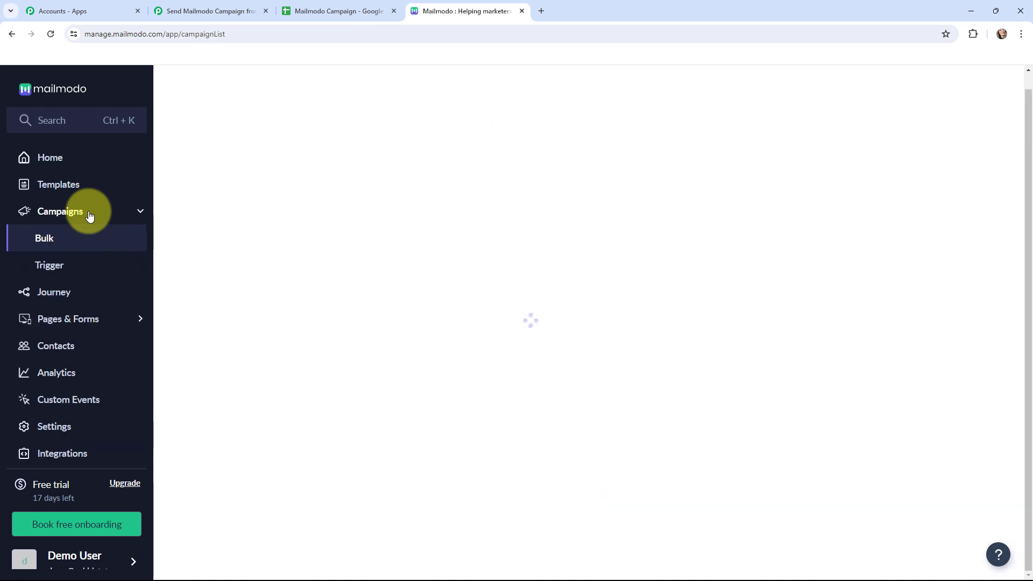
{"action": "left_click", "coordinate": [64, 263]}
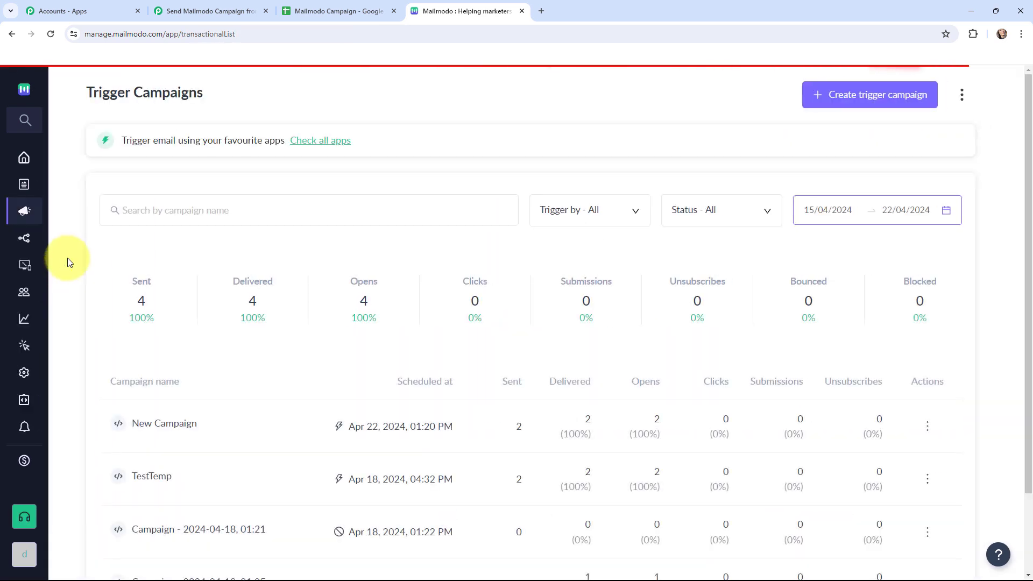
{"action": "left_click", "coordinate": [868, 103]}
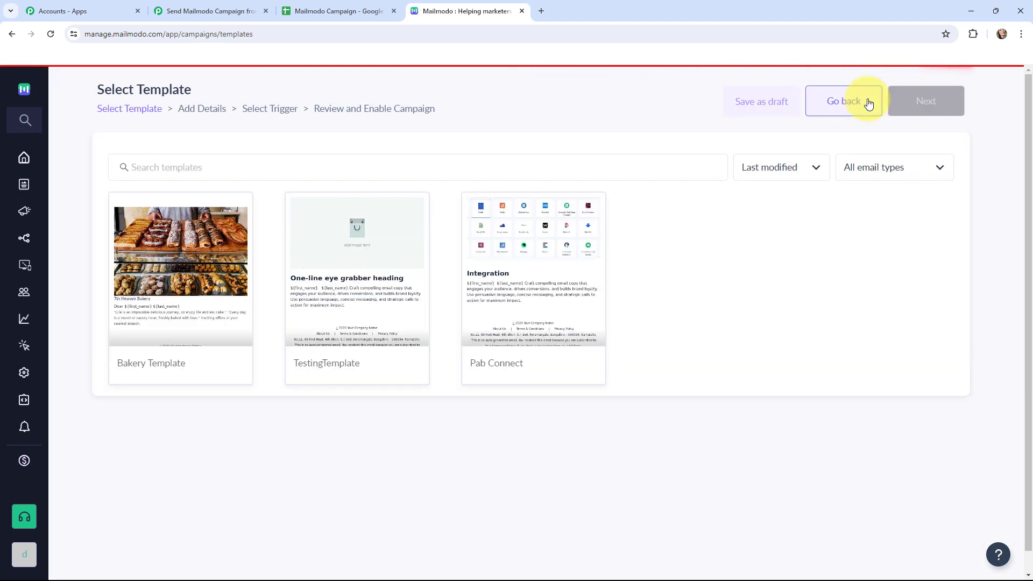
{"action": "left_click", "coordinate": [159, 250]}
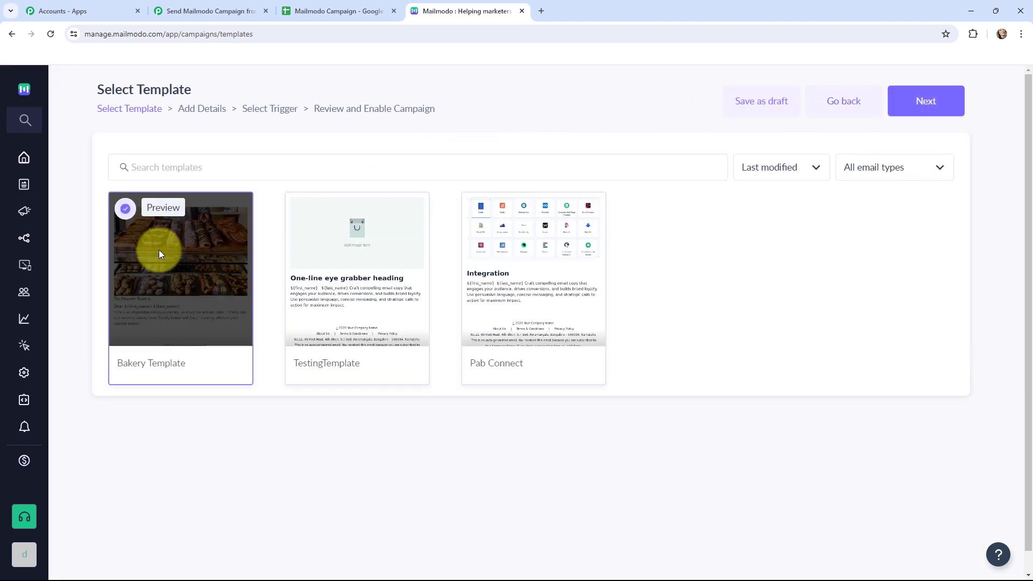
{"action": "left_click", "coordinate": [925, 108]}
- Name the campaign Bakery Campaign
{"action": "double_click", "coordinate": [275, 280]}
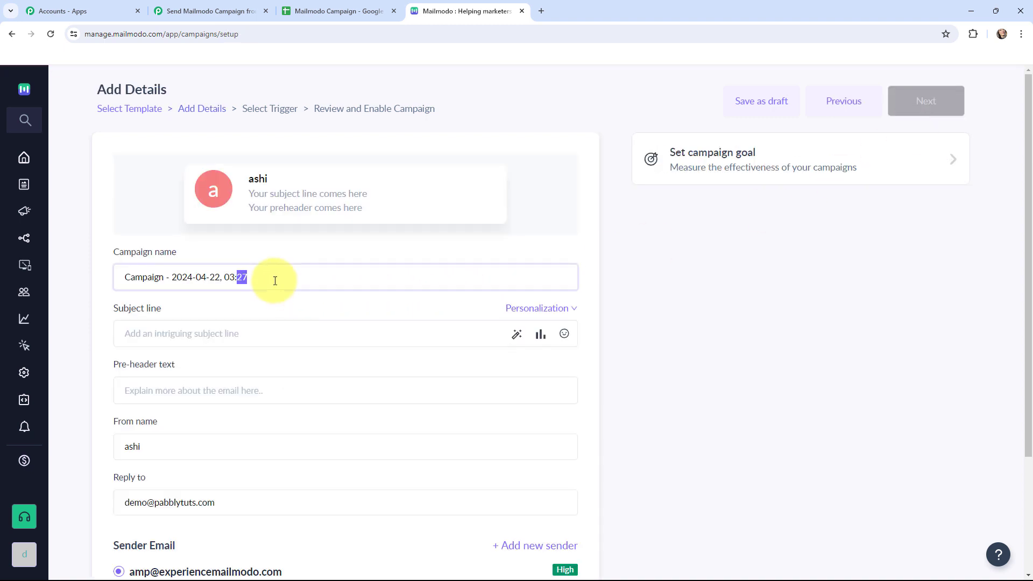
{"action": "triple_click", "coordinate": [275, 280]}
{"action": "key", "text": "BackSpace"}
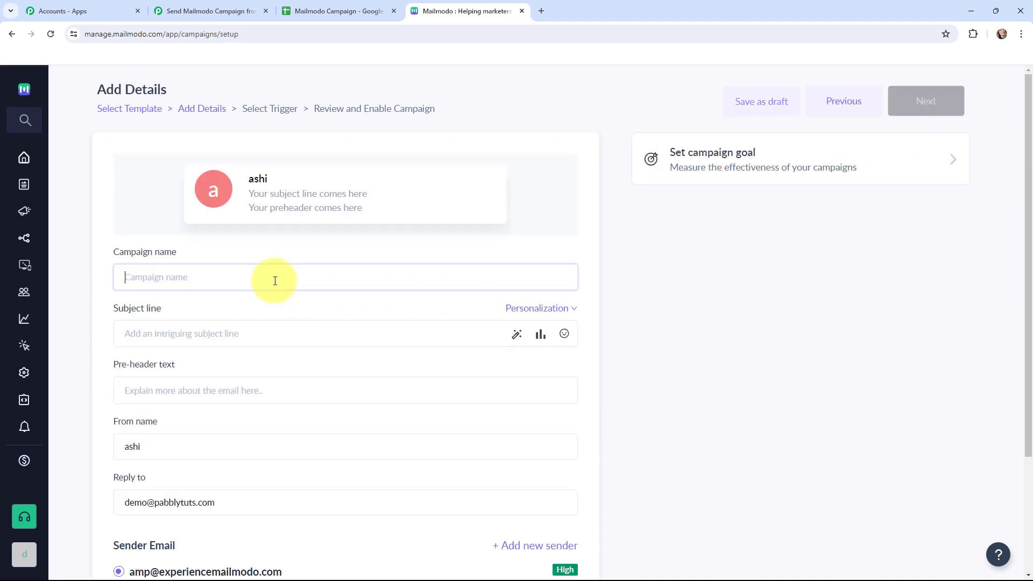
{"action": "type", "text": "Bakery Campaign"}
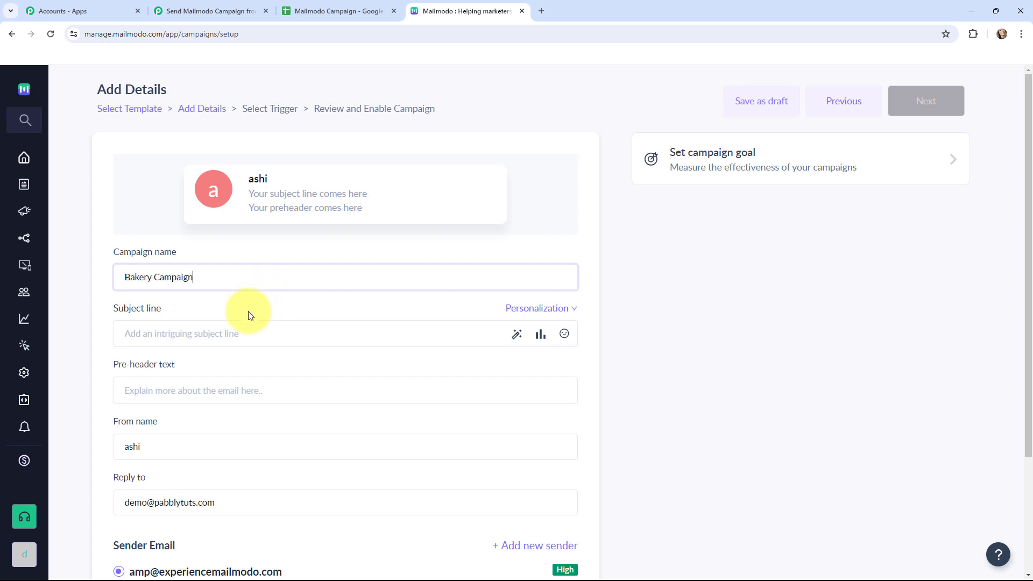
- Set the campaign's subject line to "Exciting offers for our dear Customers!!"
{"action": "left_click", "coordinate": [225, 338]}
{"action": "type", "text": "e"}
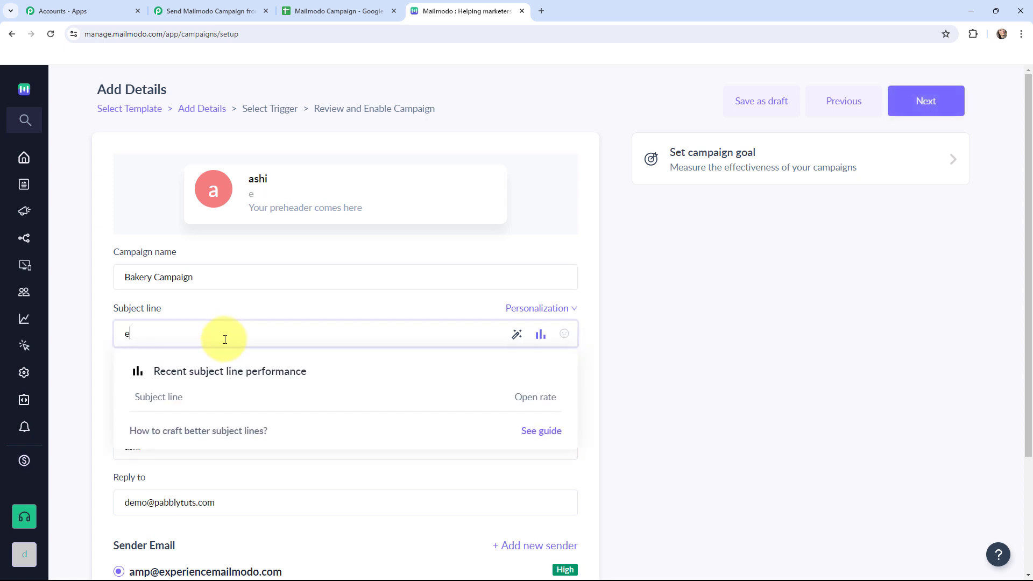
{"action": "key", "text": "BackSpace"}
{"action": "type", "text": "Exciting offers for our dear Customers!!"}
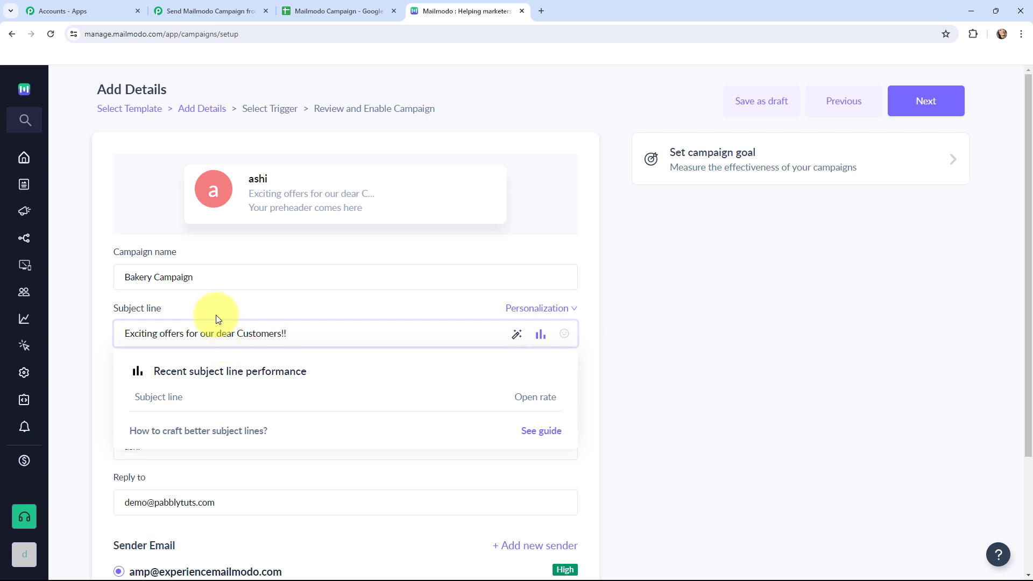
{"action": "left_click", "coordinate": [216, 315]}
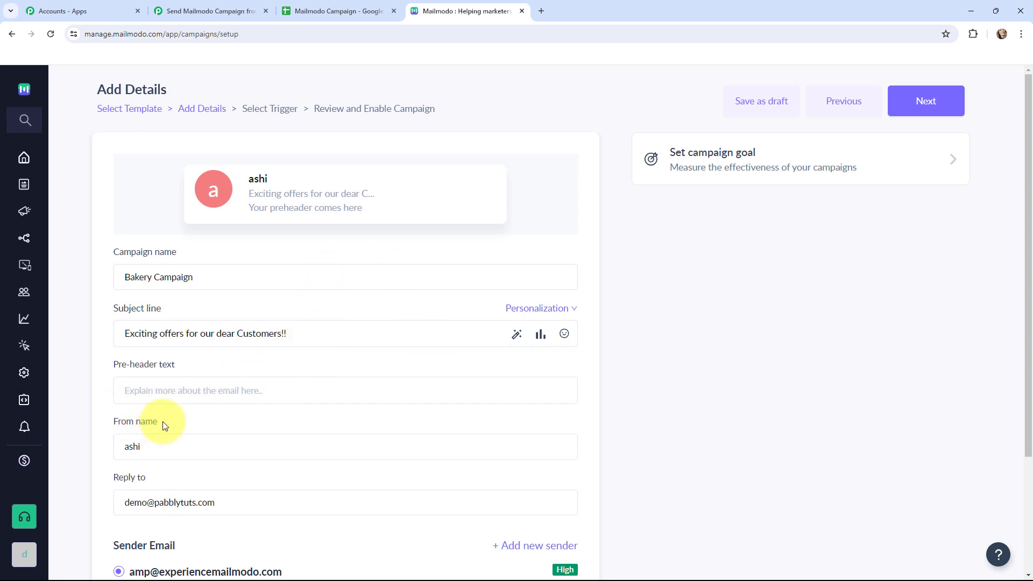
{"action": "scroll", "coordinate": [321, 327], "scroll_direction": "down", "scroll_amount": 1}
{"action": "scroll", "coordinate": [333, 333], "scroll_direction": "up", "scroll_amount": 1}
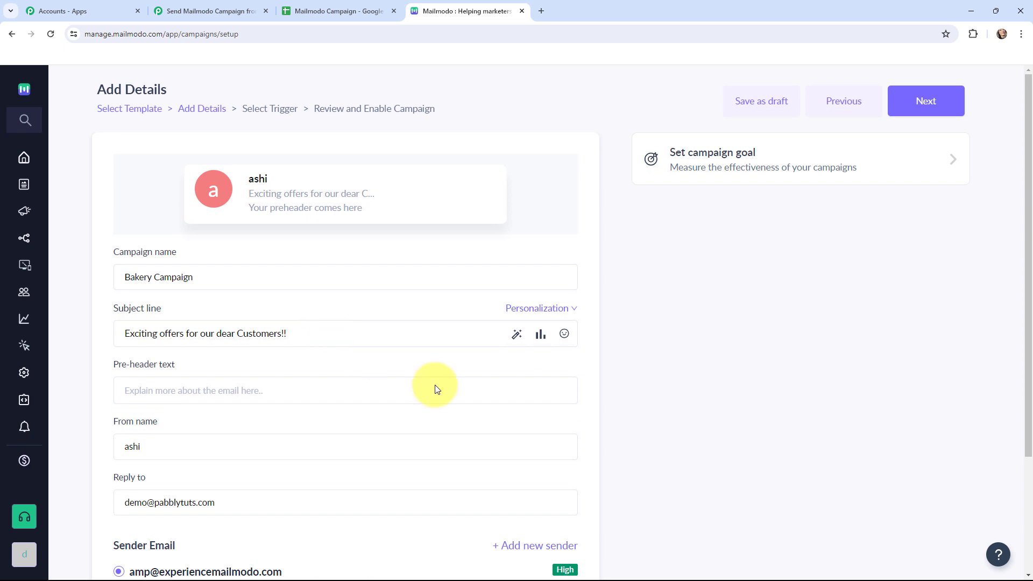
- Choose Webhook as the campaign's trigger and continue to the review stage
{"action": "left_click", "coordinate": [922, 104]}
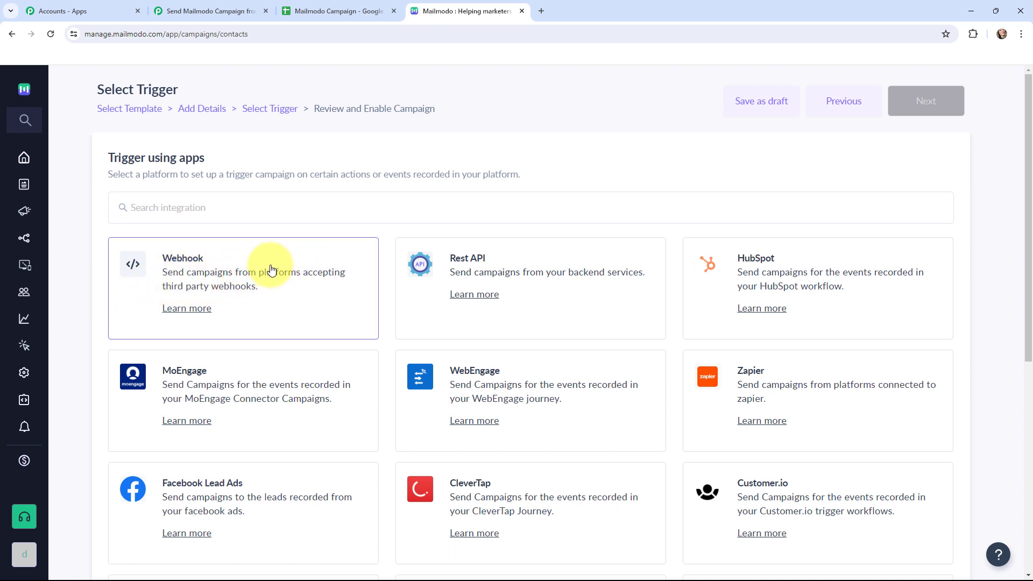
{"action": "left_click", "coordinate": [272, 270]}
{"action": "left_click", "coordinate": [943, 101]}
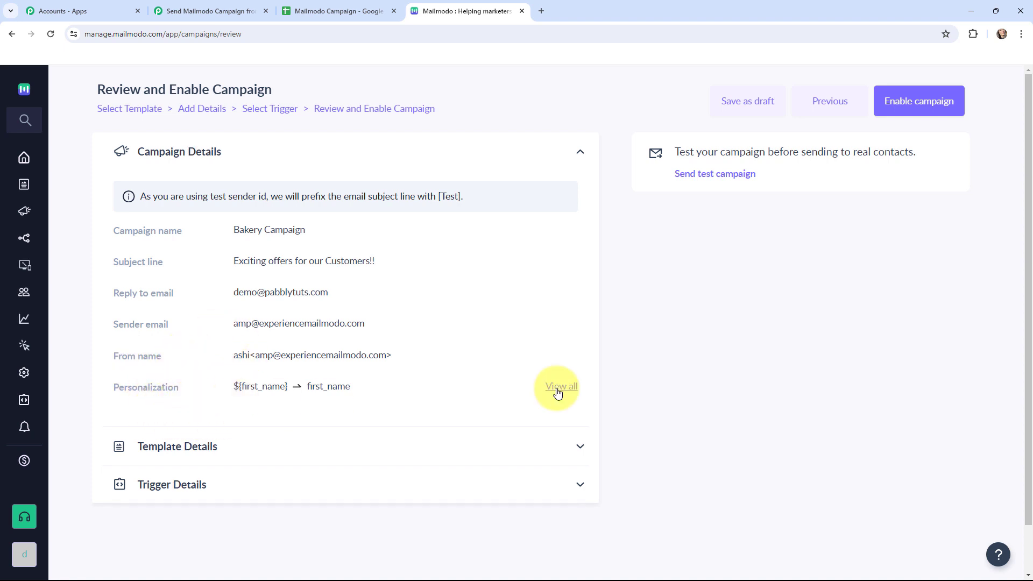
- Review the campaign's personalization mappings and the template preview before enabling it
{"action": "left_click", "coordinate": [557, 391]}
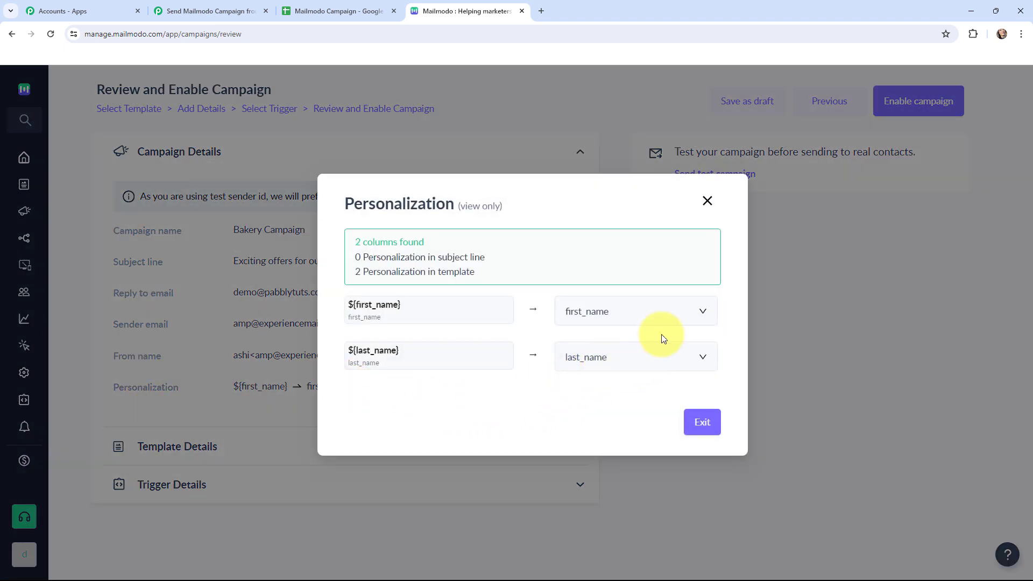
{"action": "left_click", "coordinate": [706, 202]}
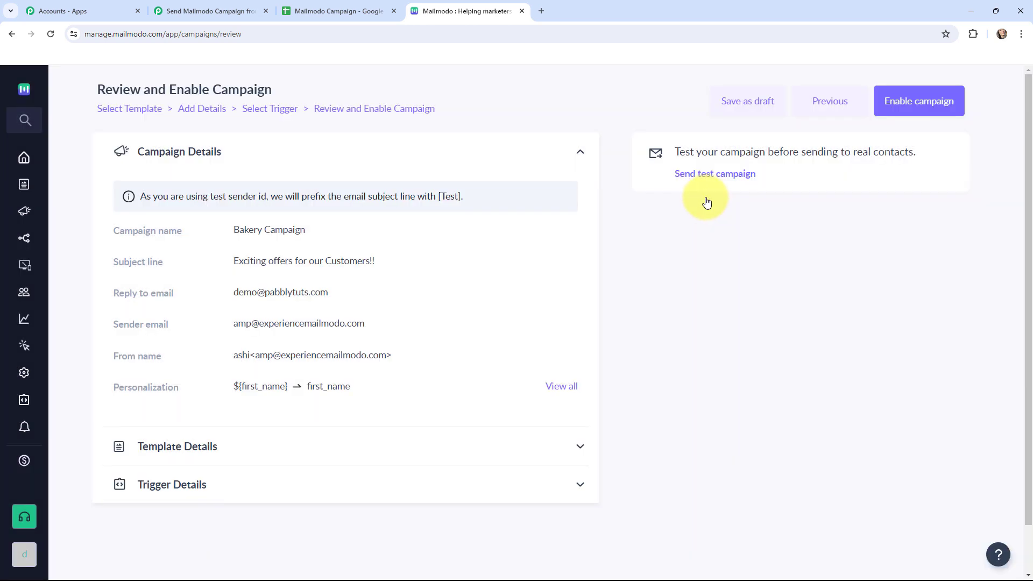
{"action": "left_click", "coordinate": [576, 446]}
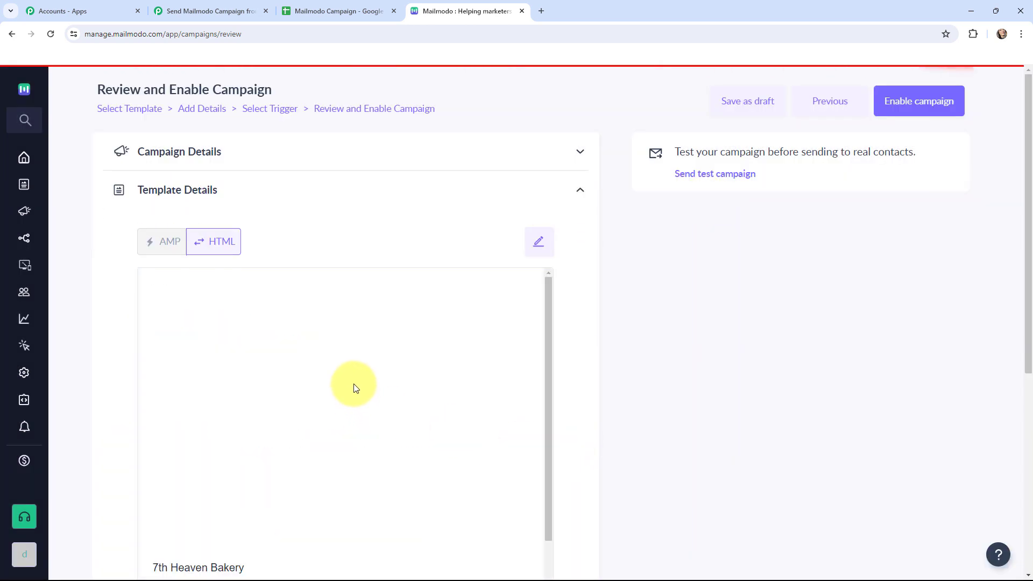
{"action": "scroll", "coordinate": [353, 383], "scroll_direction": "down", "scroll_amount": 3}
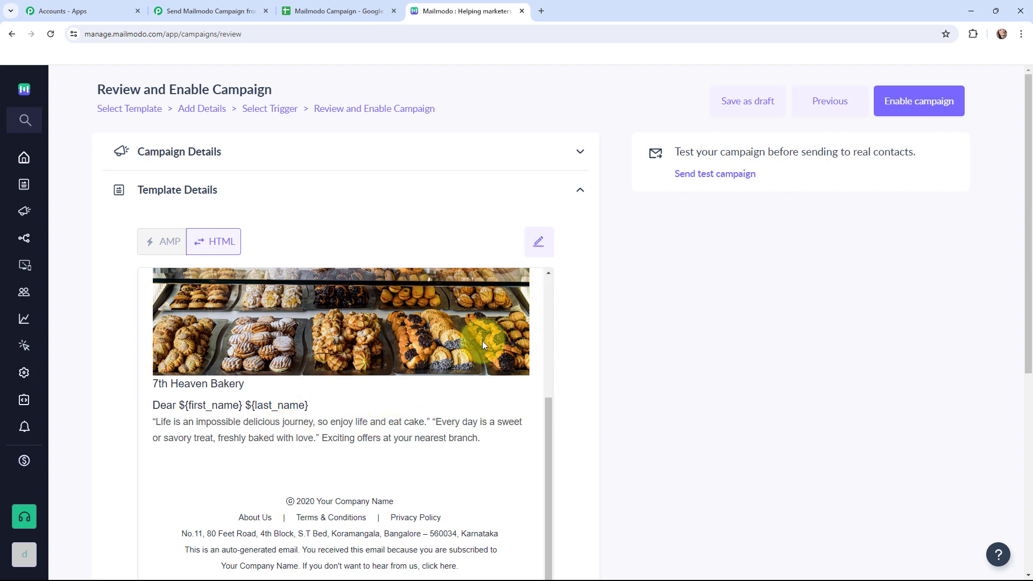
{"action": "scroll", "coordinate": [408, 356], "scroll_direction": "down", "scroll_amount": 5}
{"action": "scroll", "coordinate": [407, 356], "scroll_direction": "up", "scroll_amount": 3}
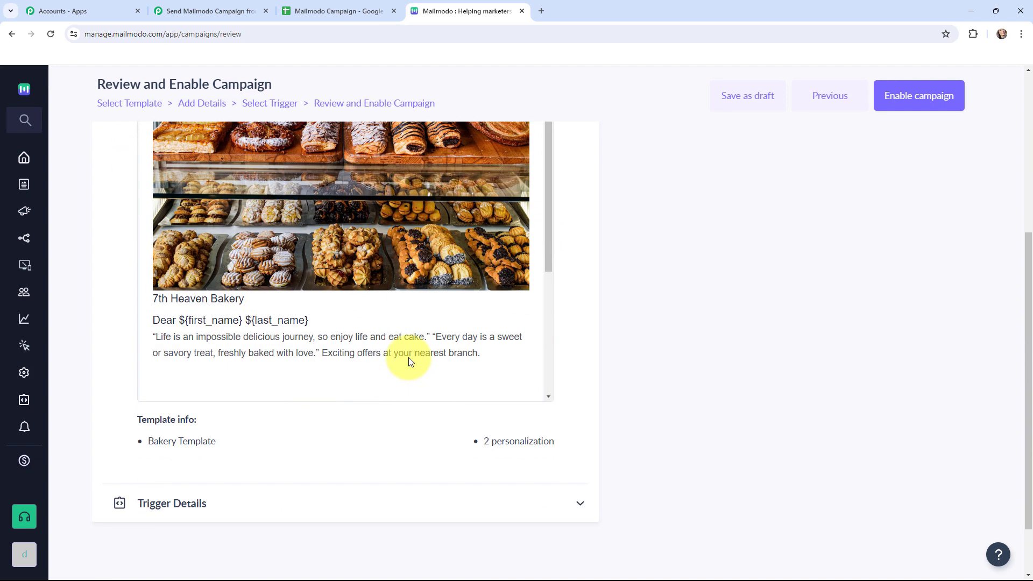
{"action": "scroll", "coordinate": [704, 349], "scroll_direction": "up", "scroll_amount": 5}
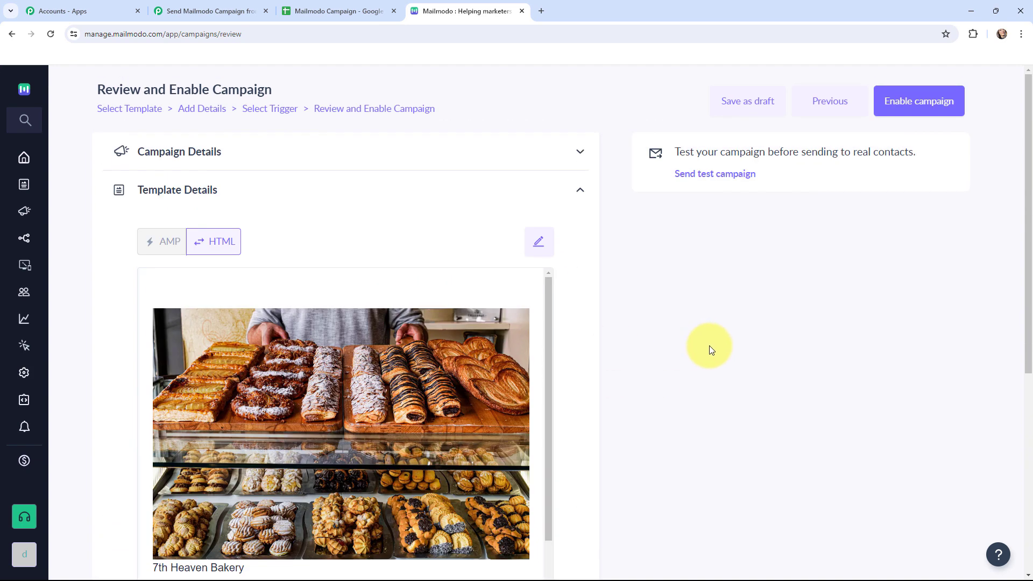
- Enable the Bakery Campaign and copy its Campaign ID
{"action": "left_click", "coordinate": [897, 105]}
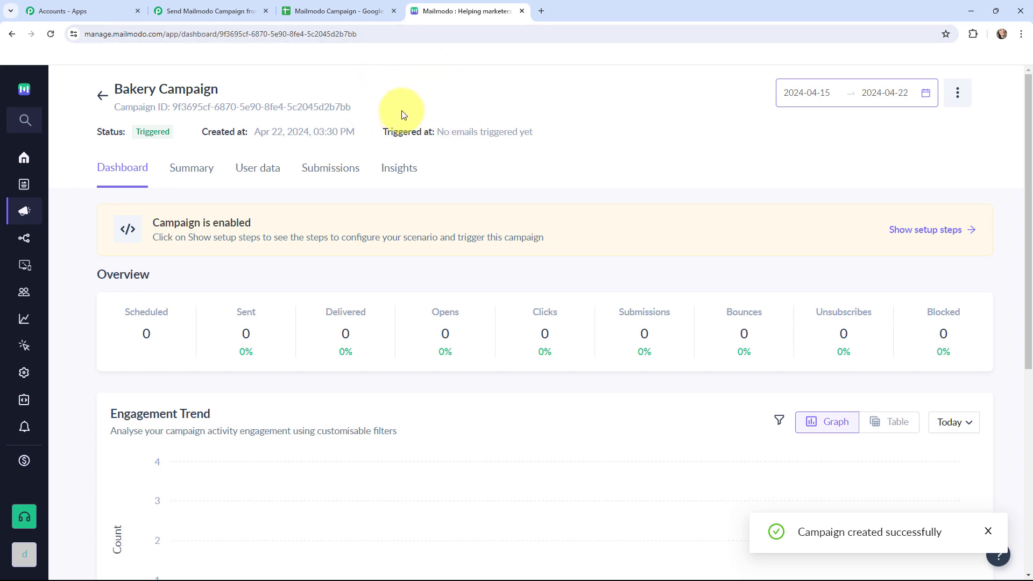
{"action": "left_click_drag", "start_coordinate": [173, 107], "coordinate": [351, 110]}
{"action": "key", "text": "ctrl+c"}
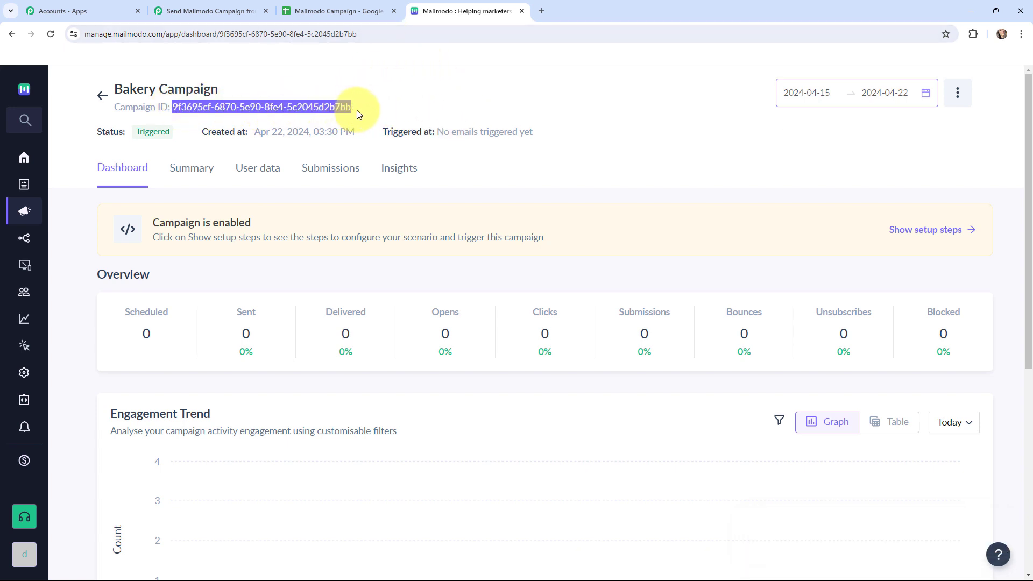
- Paste the Campaign ID 9f3695cf-6870-5e90-8fe4-5c2045d2b7bb into the Pabbly Mailmodo action's Campaign ID field
{"action": "left_click", "coordinate": [211, 11]}
{"action": "left_click", "coordinate": [338, 353]}
{"action": "key", "text": "ctrl+v"}
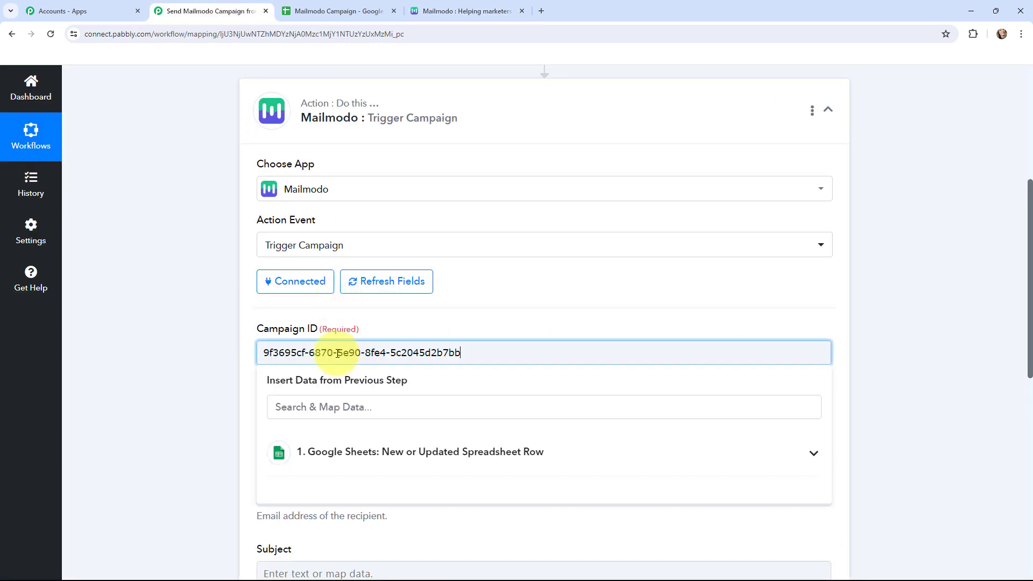
{"action": "left_click", "coordinate": [386, 317]}
- Map the action's Email field to the Email column from the Google Sheets trigger step
{"action": "scroll", "coordinate": [386, 318], "scroll_direction": "down", "scroll_amount": 1}
{"action": "scroll", "coordinate": [386, 321], "scroll_direction": "down", "scroll_amount": 2}
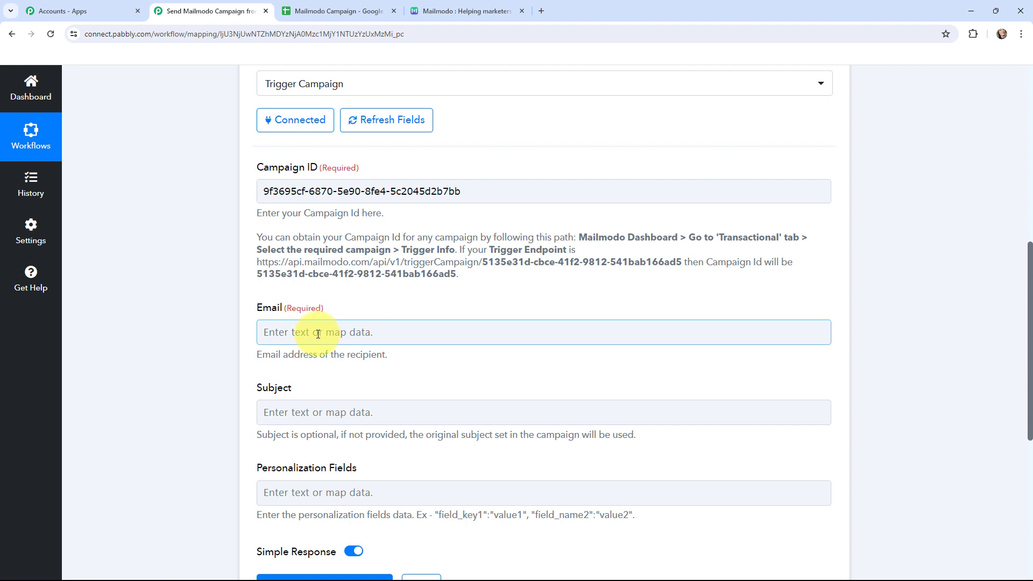
{"action": "left_click", "coordinate": [318, 334]}
{"action": "left_click", "coordinate": [341, 429]}
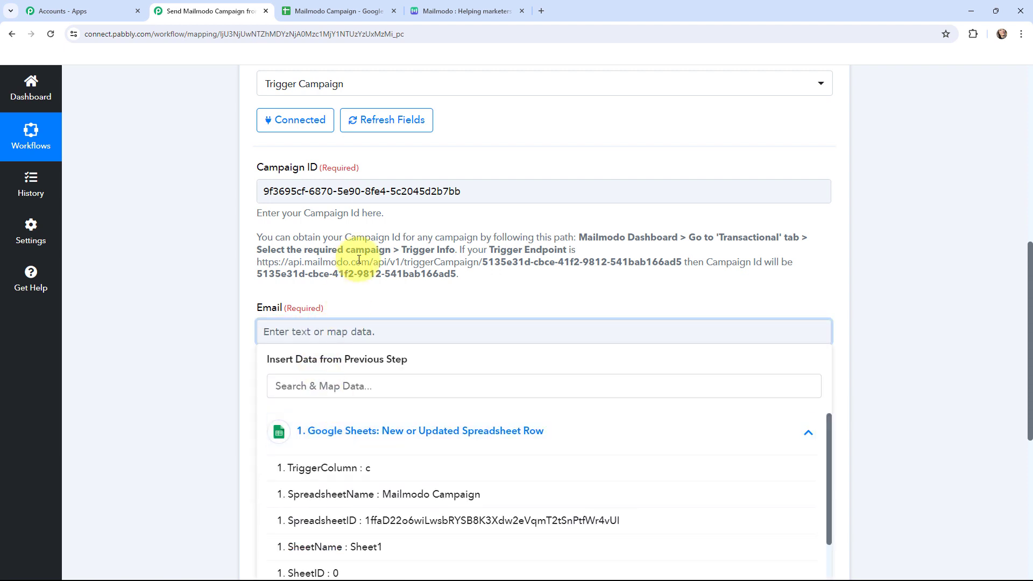
{"action": "scroll", "coordinate": [359, 259], "scroll_direction": "down", "scroll_amount": 2}
{"action": "scroll", "coordinate": [358, 530], "scroll_direction": "down", "scroll_amount": 1}
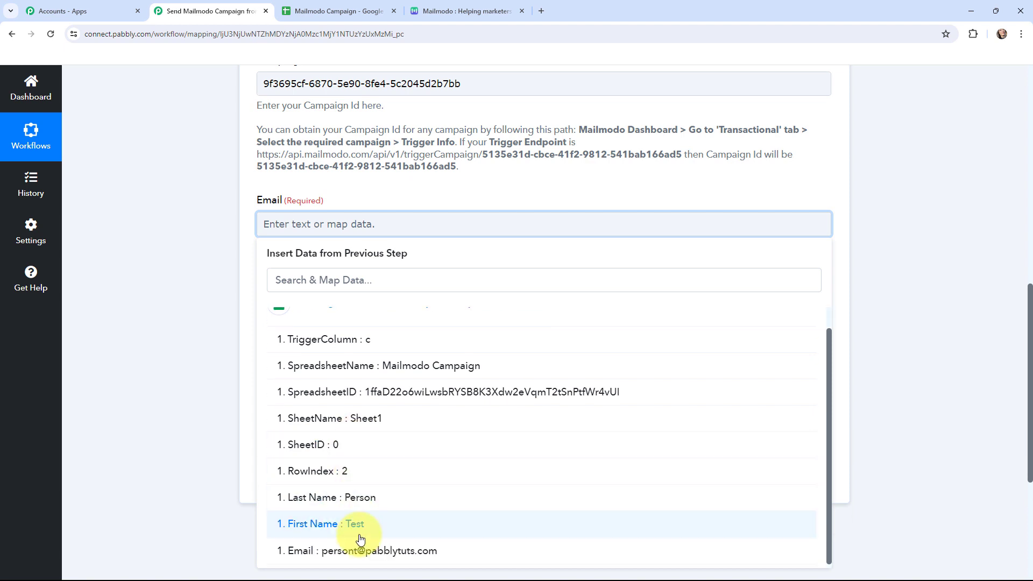
{"action": "left_click", "coordinate": [369, 550]}
{"action": "left_click", "coordinate": [376, 199]}
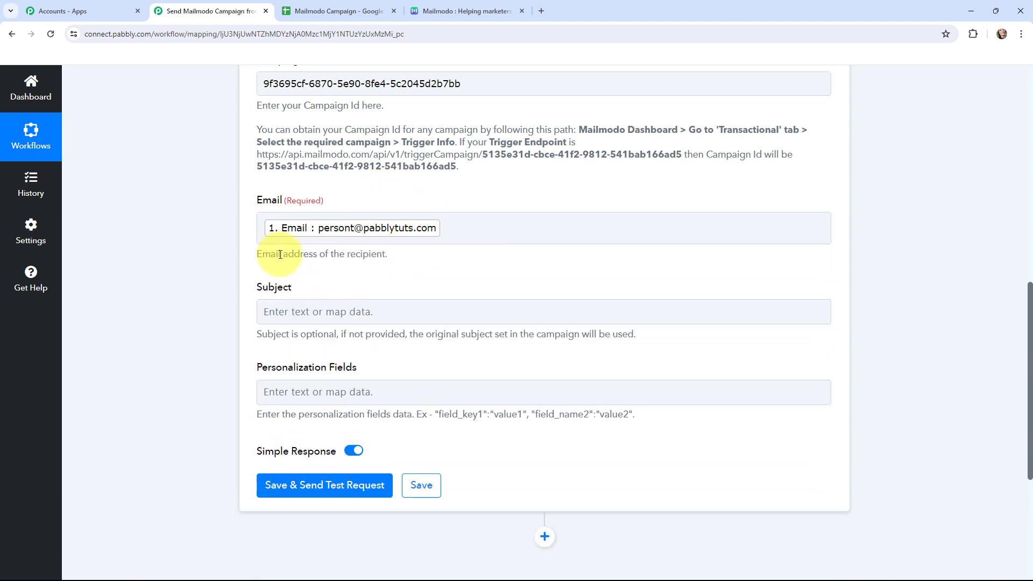
{"action": "left_click", "coordinate": [323, 241]}
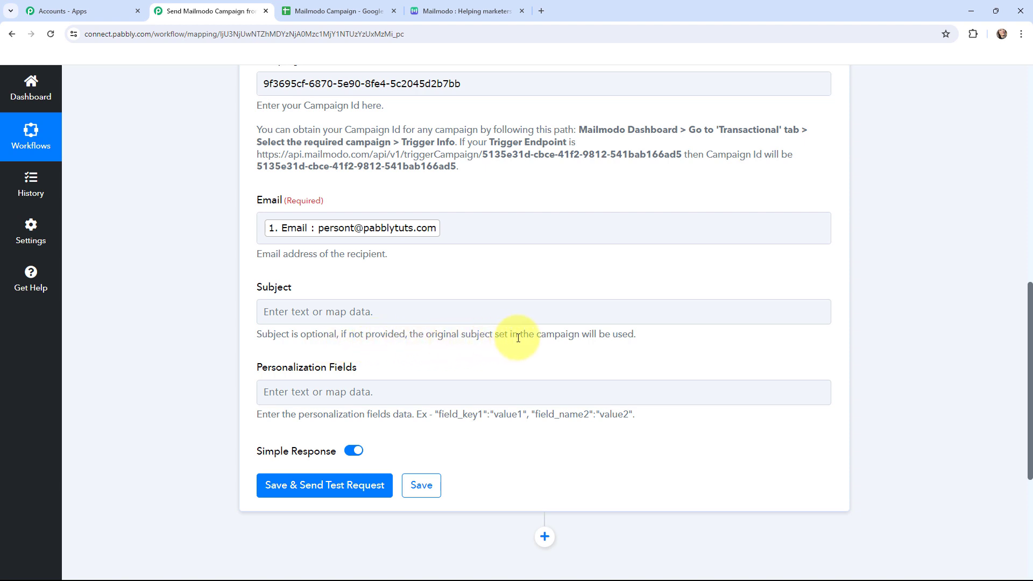
{"action": "left_click", "coordinate": [458, 11]}
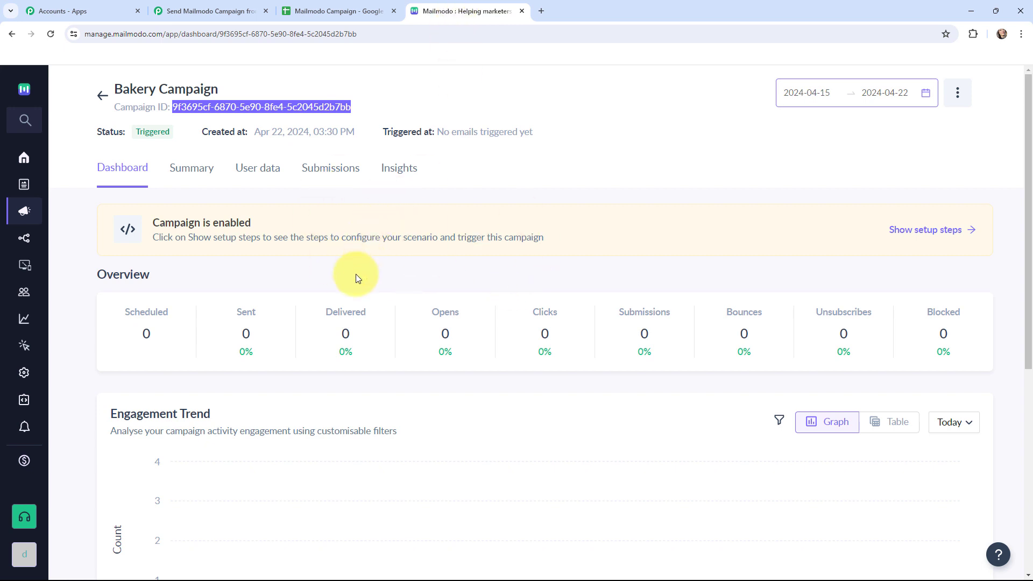
- Paste the personalization template "first_name":"", "last_name":"" into the action's Personalization Fields
{"action": "left_click", "coordinate": [227, 6]}
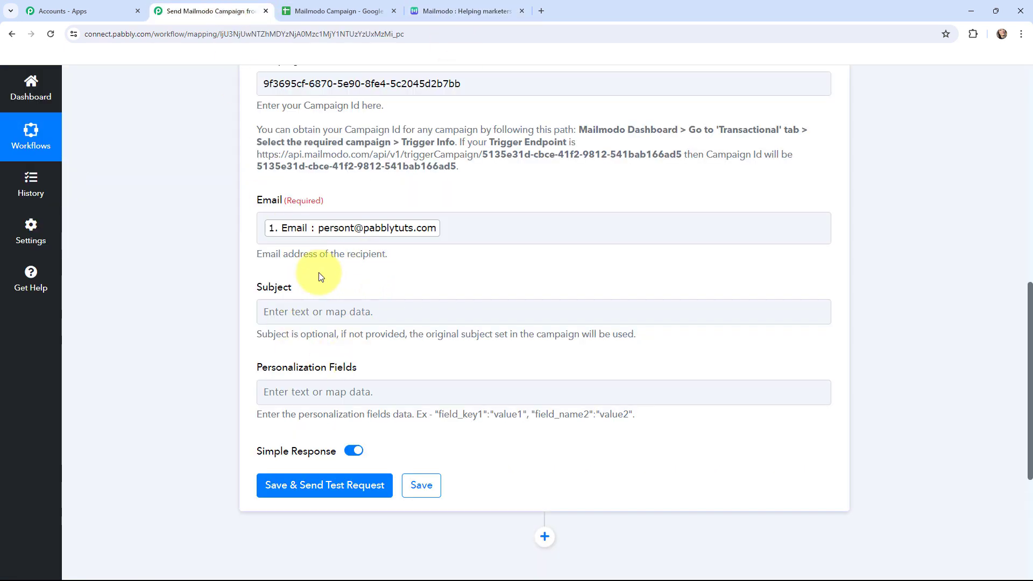
{"action": "left_click", "coordinate": [271, 312]}
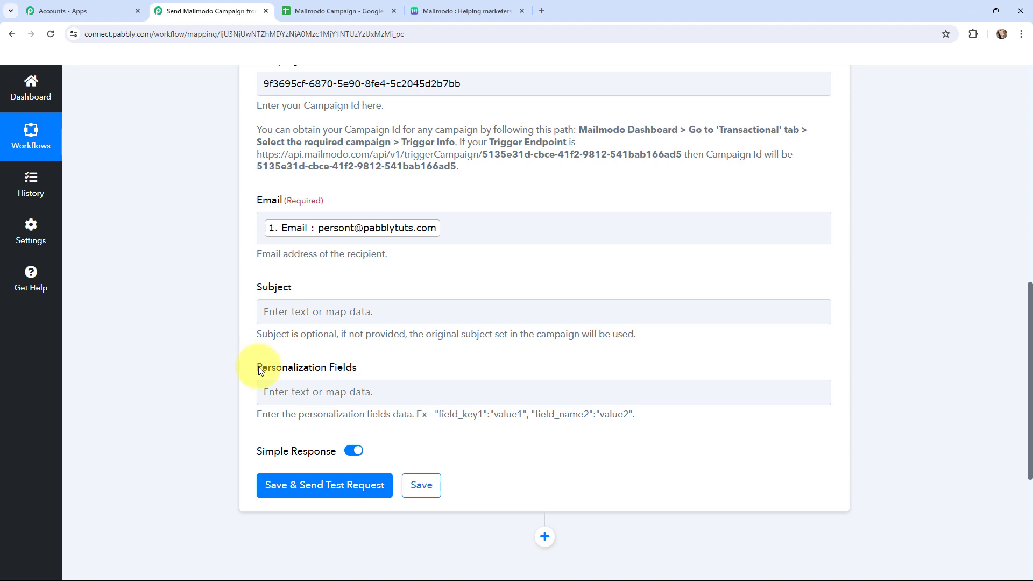
{"action": "left_click", "coordinate": [355, 389]}
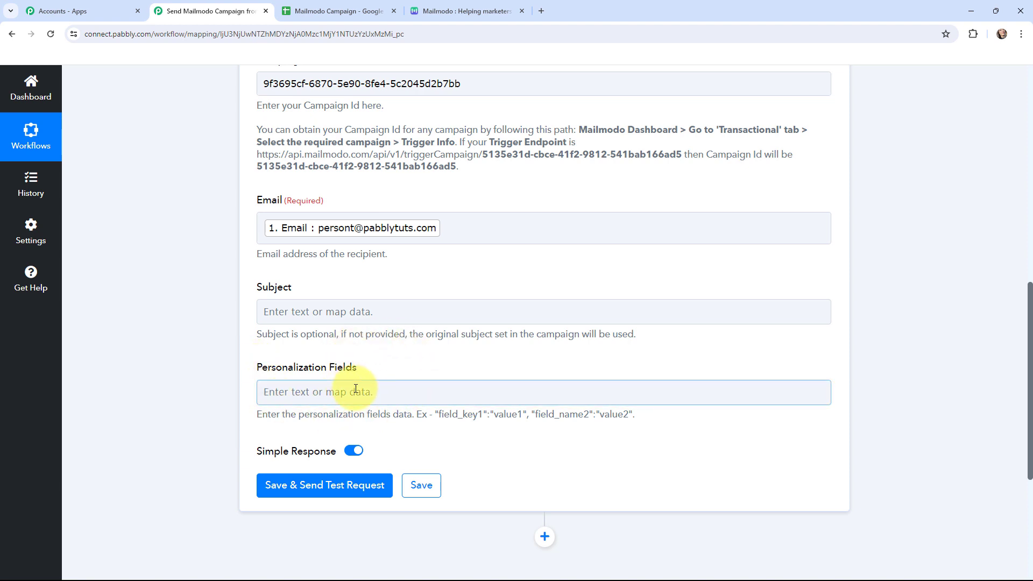
{"action": "type", "text": "\"first_name\":\"\", \"last_name\":\"\""}
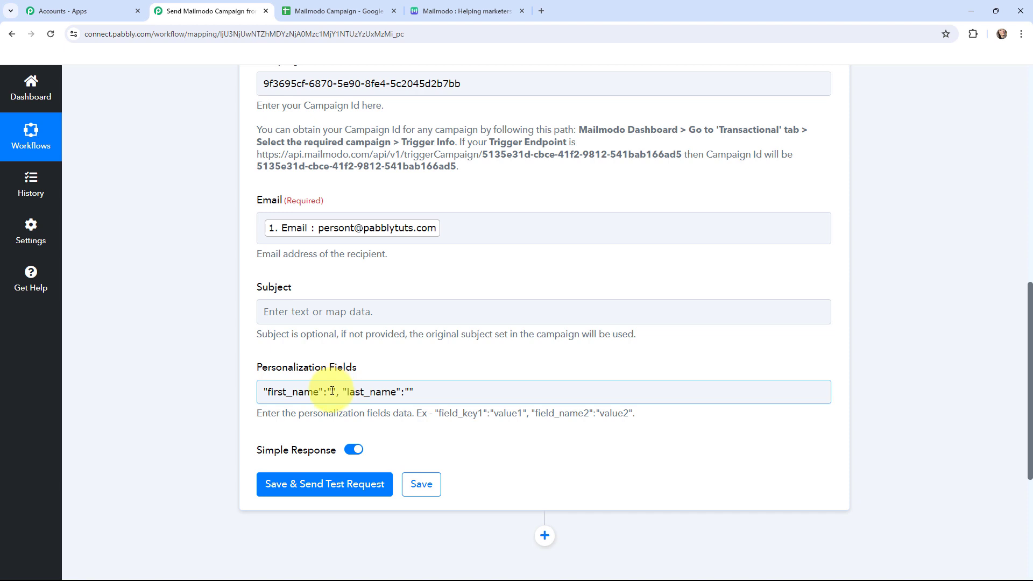
- Map the First Name and Last Name columns from the Google Sheets trigger into the first_name and last_name values
{"action": "left_click", "coordinate": [332, 391]}
{"action": "left_click", "coordinate": [341, 491]}
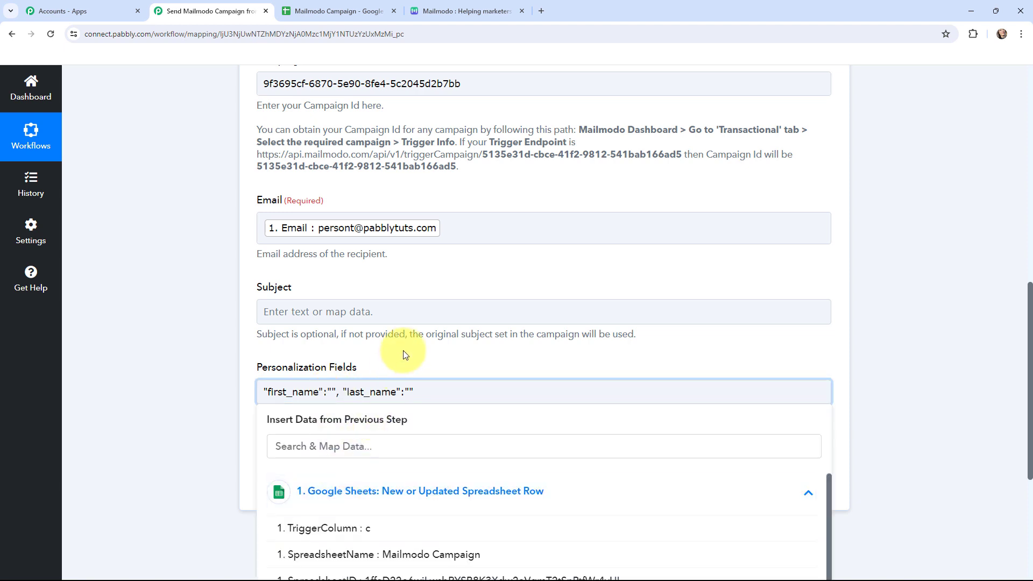
{"action": "scroll", "coordinate": [404, 353], "scroll_direction": "down", "scroll_amount": 2}
{"action": "scroll", "coordinate": [406, 352], "scroll_direction": "down", "scroll_amount": 1}
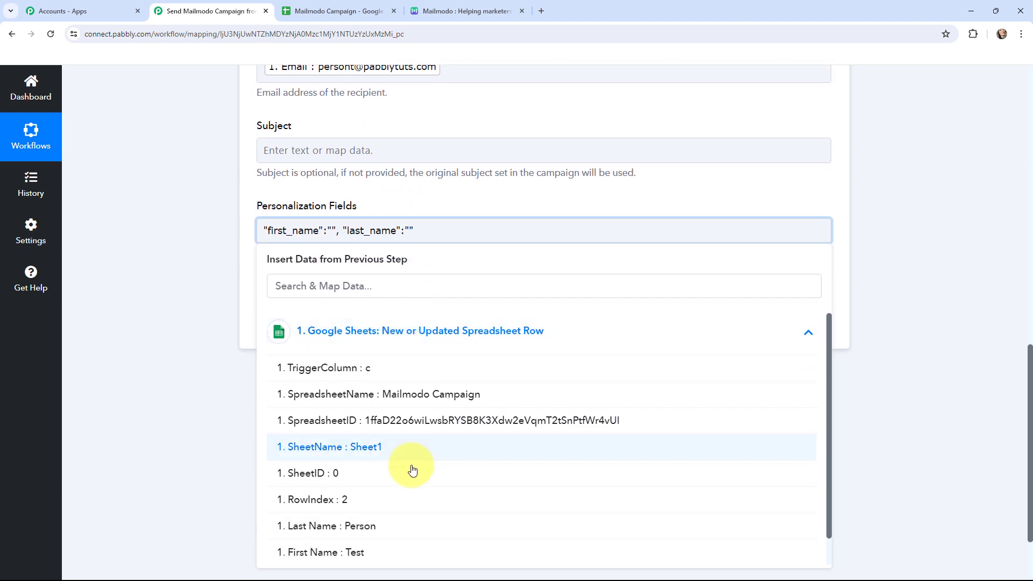
{"action": "left_click", "coordinate": [381, 554]}
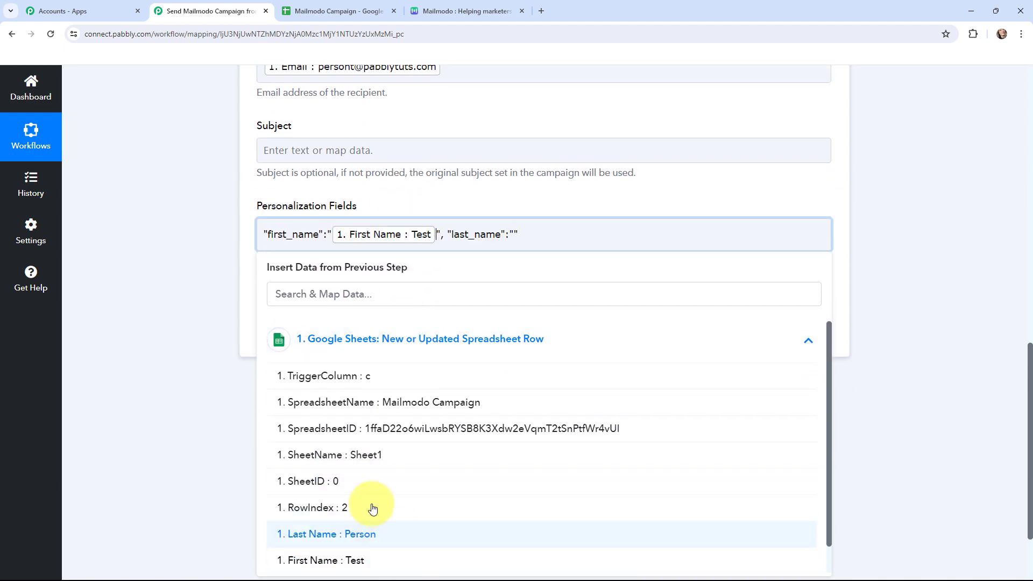
{"action": "left_click", "coordinate": [514, 234]}
{"action": "left_click", "coordinate": [411, 350]}
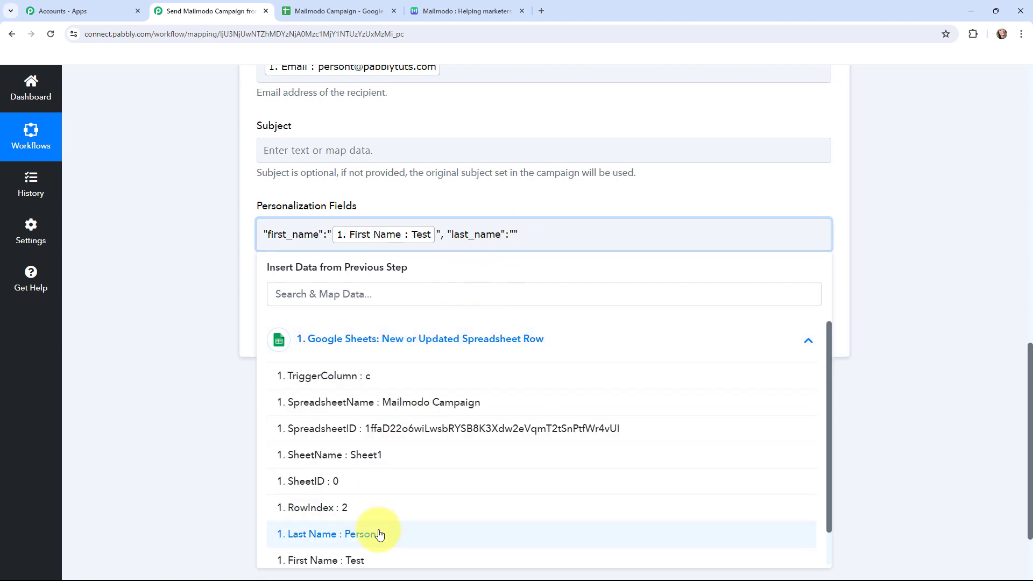
{"action": "left_click", "coordinate": [379, 534]}
{"action": "left_click", "coordinate": [200, 328]}
- Save the Mailmodo action and send a test request
{"action": "scroll", "coordinate": [204, 364], "scroll_direction": "up", "scroll_amount": 4}
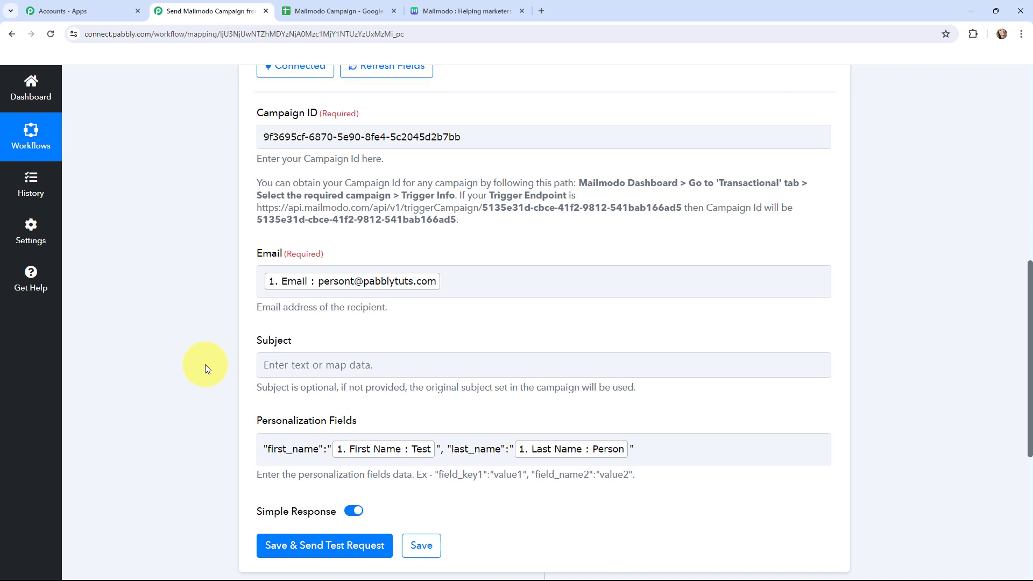
{"action": "scroll", "coordinate": [204, 364], "scroll_direction": "down", "scroll_amount": 2}
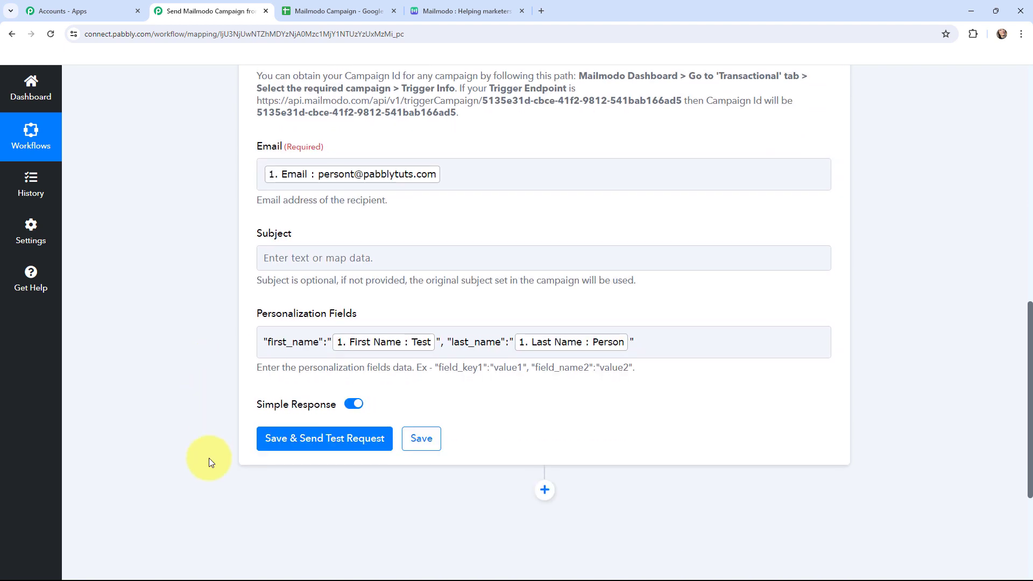
{"action": "left_click", "coordinate": [319, 439]}
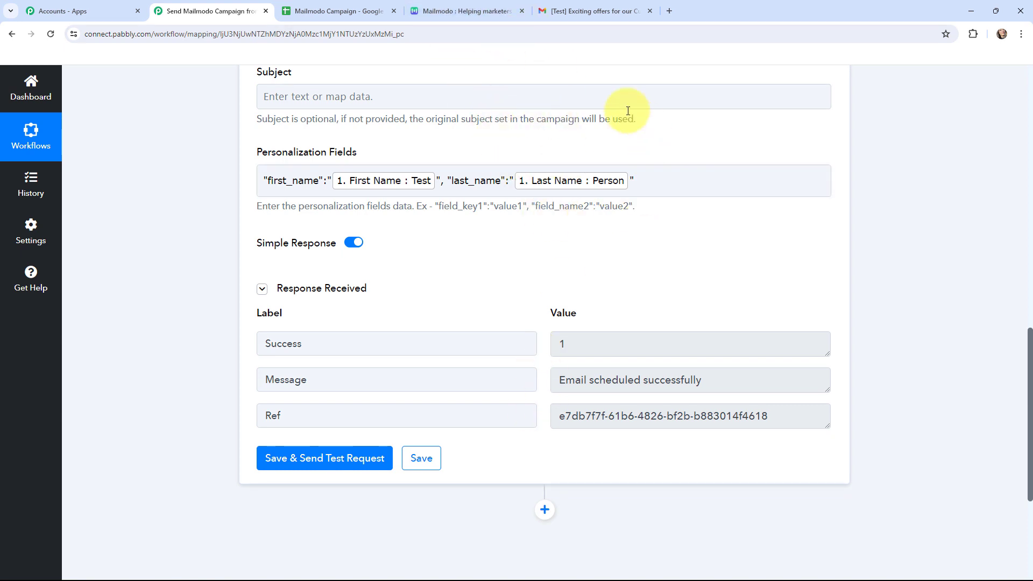
- Open the received test email and examine its personalized greeting
{"action": "left_click", "coordinate": [586, 4]}
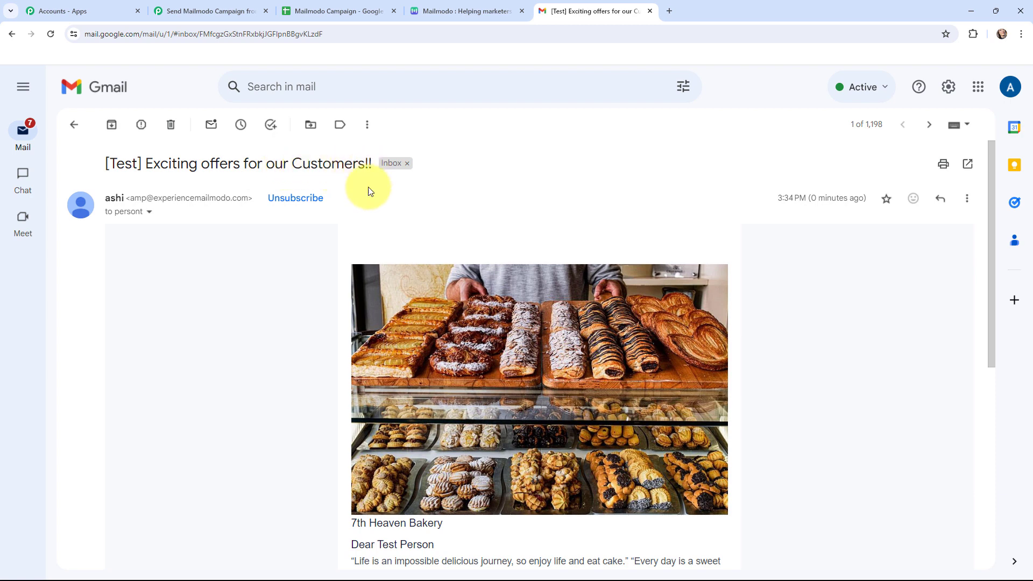
{"action": "scroll", "coordinate": [309, 302], "scroll_direction": "down", "scroll_amount": 2}
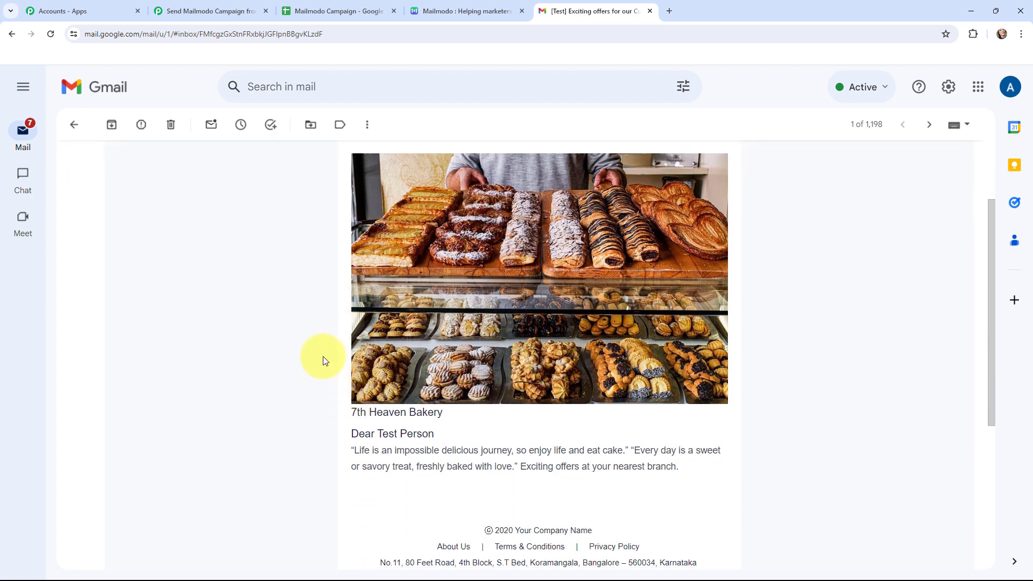
{"action": "scroll", "coordinate": [322, 356], "scroll_direction": "down", "scroll_amount": 1}
{"action": "left_click_drag", "start_coordinate": [379, 383], "coordinate": [438, 387]}
{"action": "left_click", "coordinate": [445, 386]}
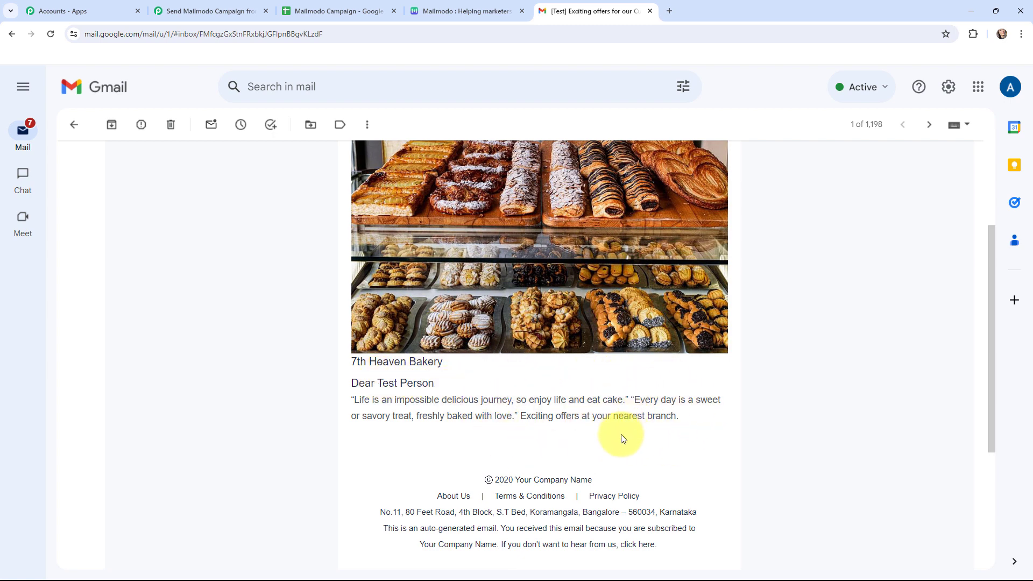
{"action": "scroll", "coordinate": [621, 414], "scroll_direction": "up", "scroll_amount": 3}
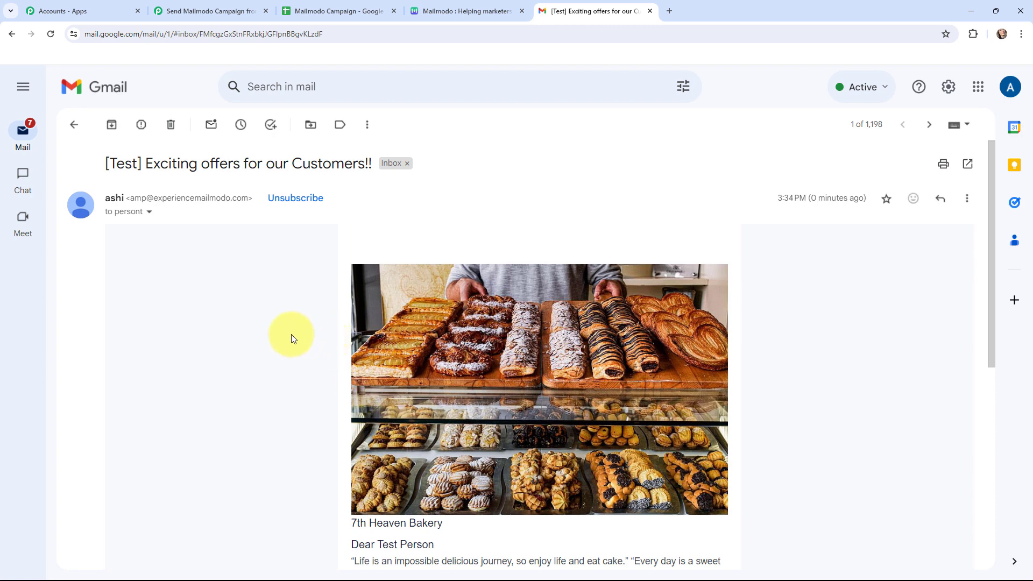
- Send all spreadsheet rows to Pabbly Connect using the Pabbly Connect Webhooks extension's Send All Data
{"action": "left_click", "coordinate": [202, 9]}
{"action": "left_click", "coordinate": [333, 11]}
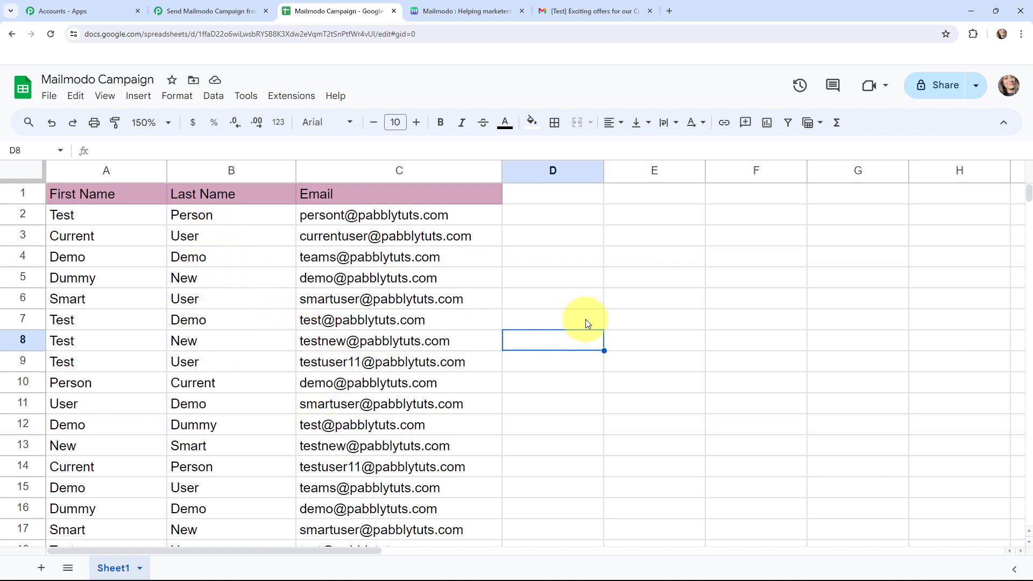
{"action": "left_click", "coordinate": [273, 101]}
{"action": "mouse_move", "coordinate": [299, 225]}
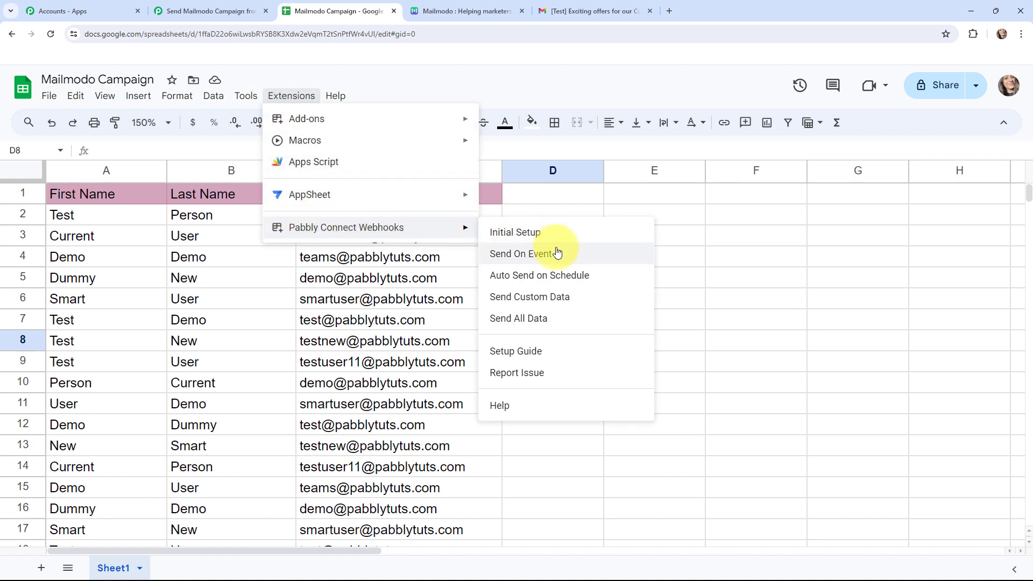
{"action": "left_click", "coordinate": [581, 323]}
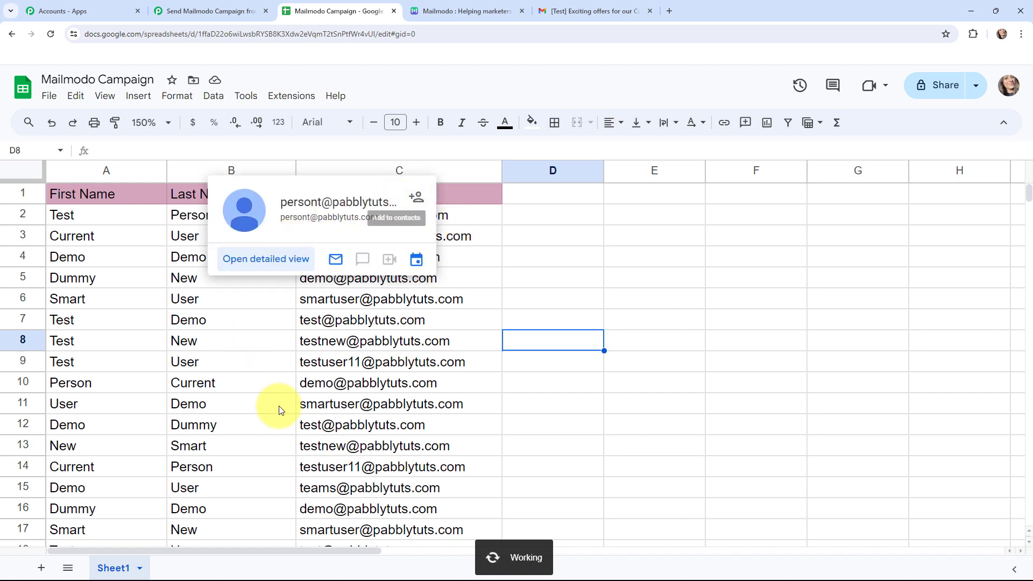
- Review the workflow's Google Sheets trigger and Mailmodo action steps
{"action": "left_click", "coordinate": [186, 5]}
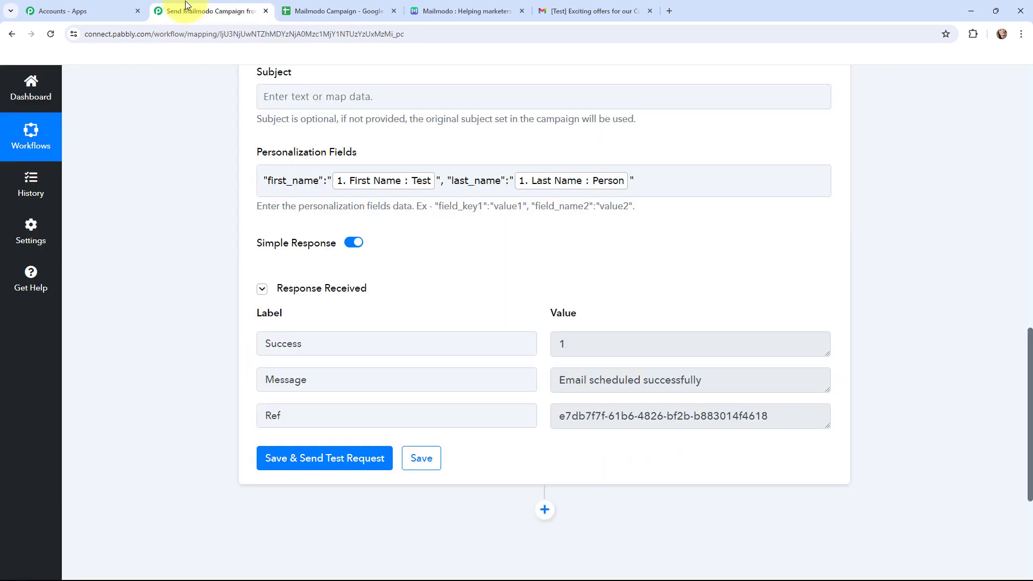
{"action": "scroll", "coordinate": [196, 218], "scroll_direction": "up", "scroll_amount": 9}
{"action": "left_click", "coordinate": [254, 171]}
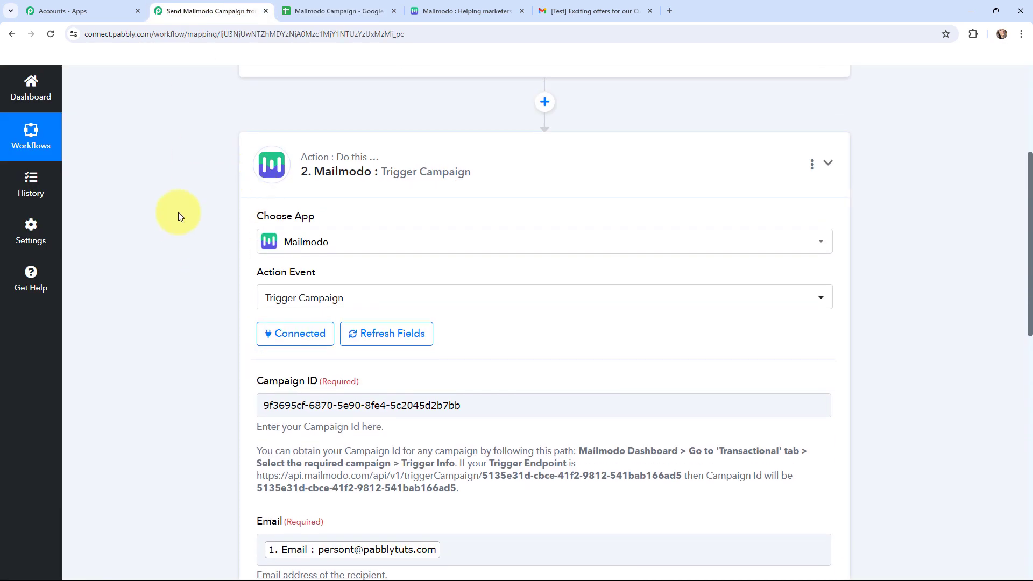
{"action": "scroll", "coordinate": [185, 230], "scroll_direction": "up", "scroll_amount": 4}
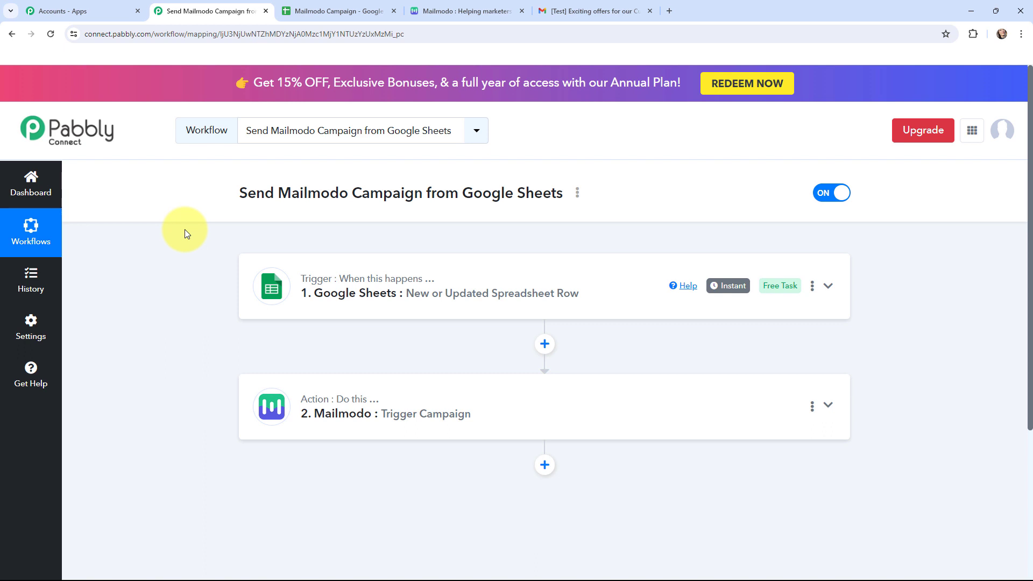
{"action": "key", "text": "ctrl+5"}
- Scroll through the received campaign emails to check each recipient's personalized greeting
{"action": "scroll", "coordinate": [185, 232], "scroll_direction": "down", "scroll_amount": 7}
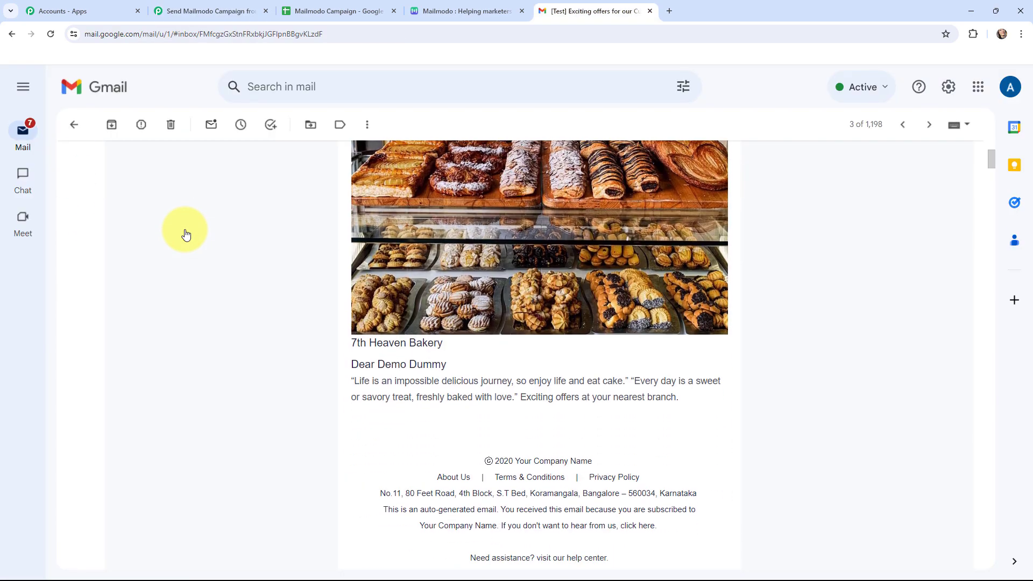
{"action": "scroll", "coordinate": [185, 234], "scroll_direction": "down", "scroll_amount": 6}
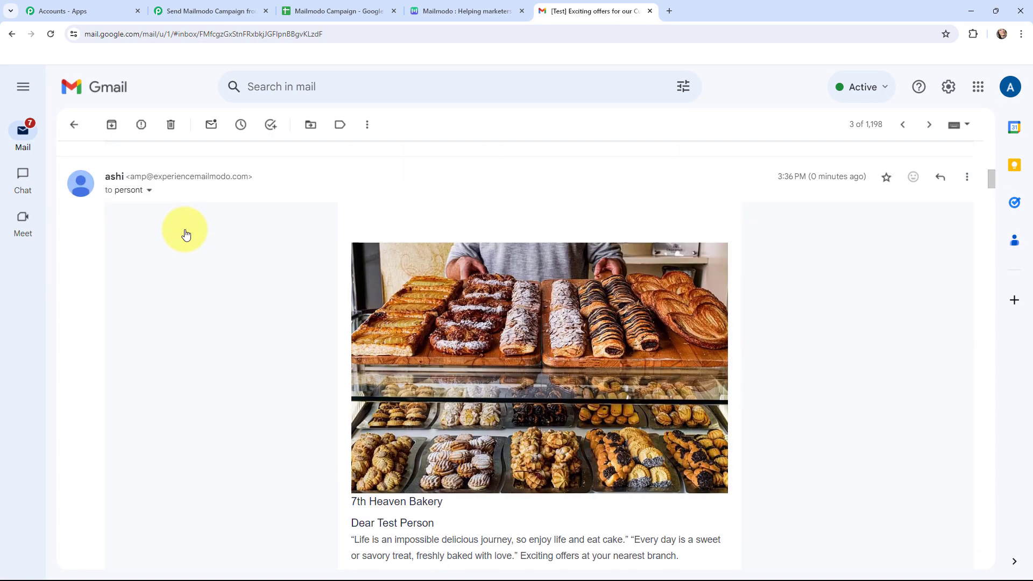
{"action": "scroll", "coordinate": [186, 235], "scroll_direction": "down", "scroll_amount": 13}
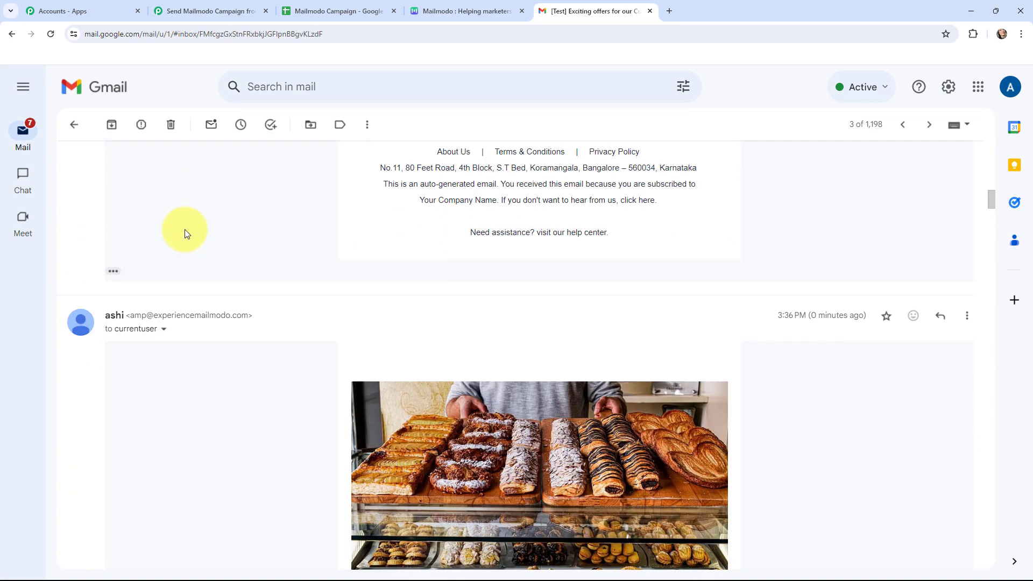
{"action": "scroll", "coordinate": [185, 233], "scroll_direction": "down", "scroll_amount": 9}
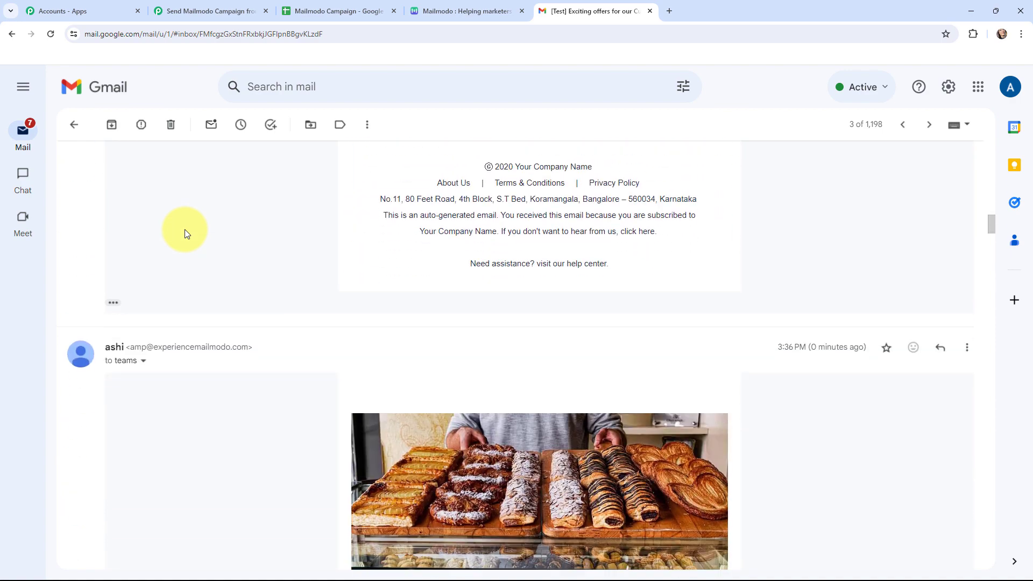
{"action": "scroll", "coordinate": [185, 233], "scroll_direction": "down", "scroll_amount": 1}
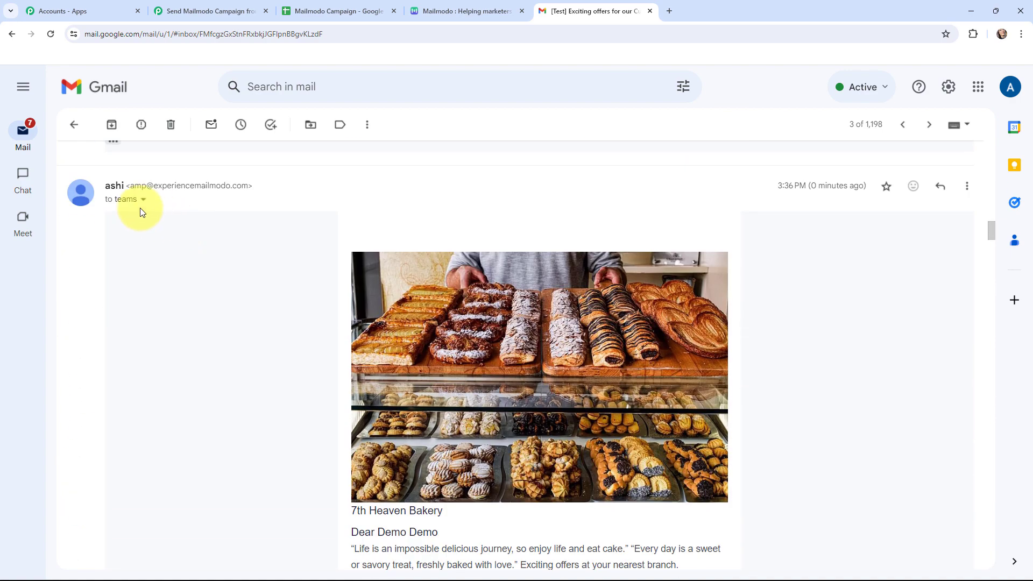
{"action": "scroll", "coordinate": [208, 256], "scroll_direction": "down", "scroll_amount": 12}
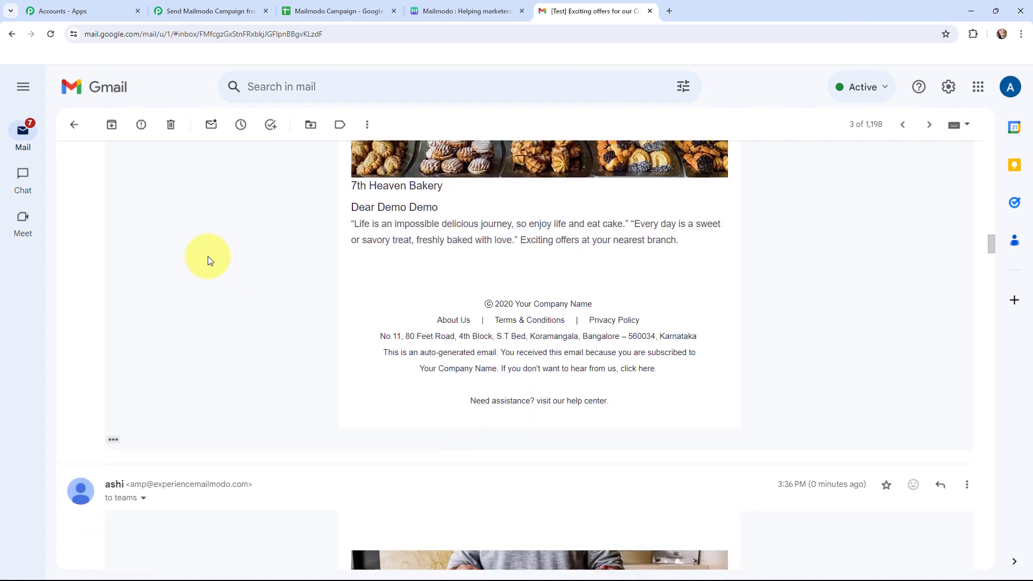
{"action": "scroll", "coordinate": [207, 256], "scroll_direction": "down", "scroll_amount": 6}
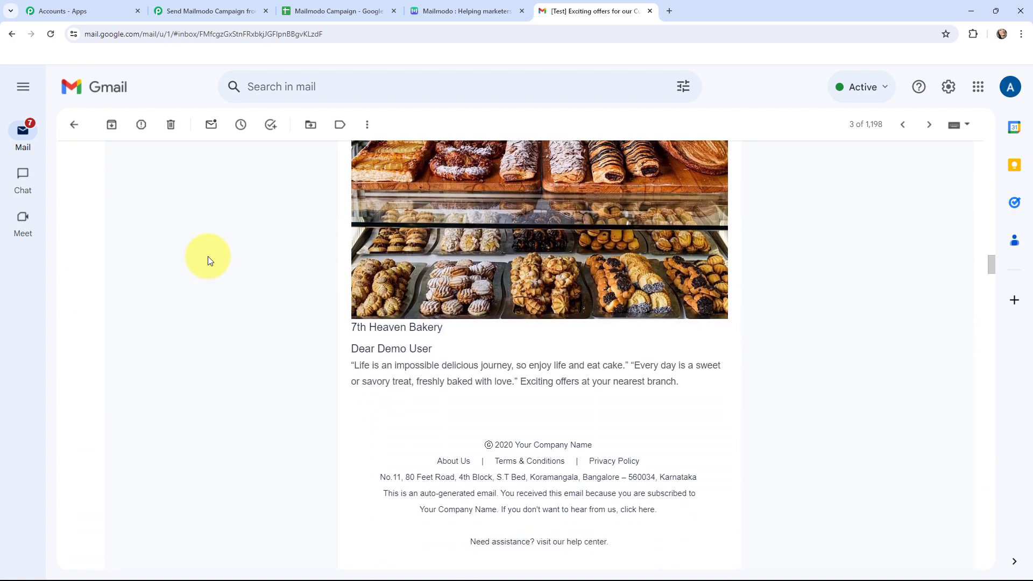
{"action": "scroll", "coordinate": [207, 256], "scroll_direction": "down", "scroll_amount": 2}
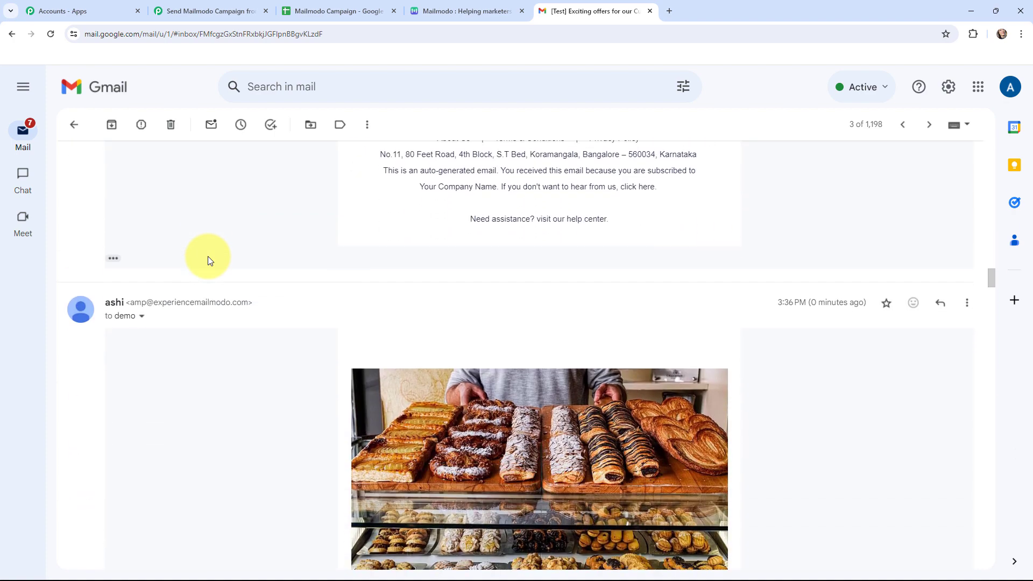
{"action": "scroll", "coordinate": [208, 260], "scroll_direction": "down", "scroll_amount": 4}
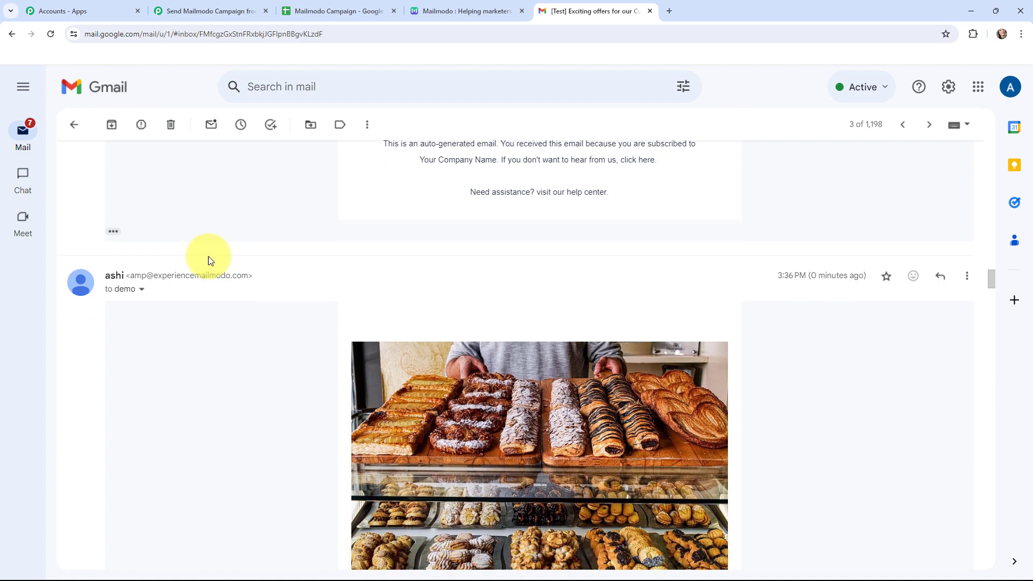
{"action": "scroll", "coordinate": [208, 259], "scroll_direction": "down", "scroll_amount": 2}
{"action": "scroll", "coordinate": [208, 256], "scroll_direction": "down", "scroll_amount": 10}
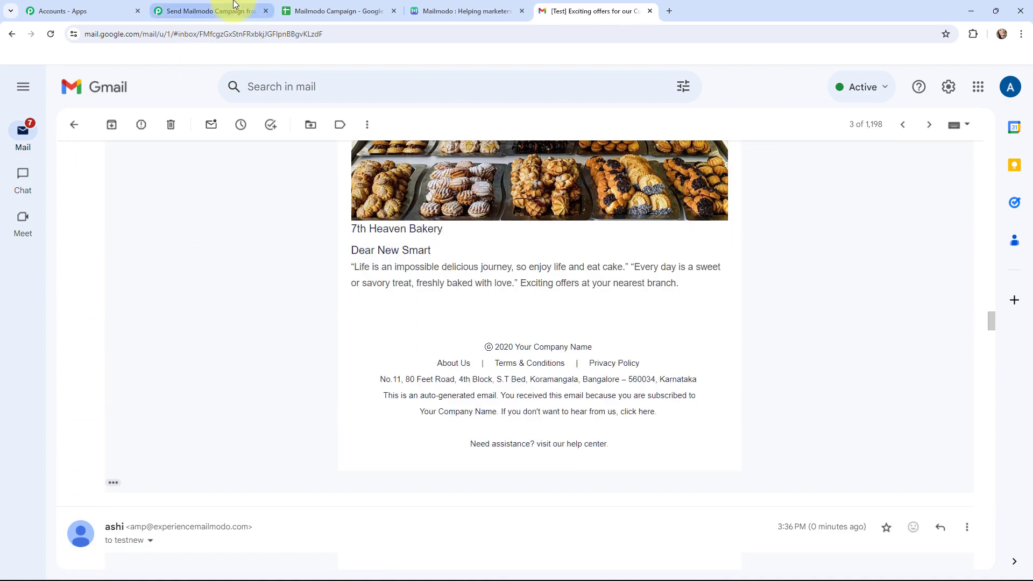
{"action": "left_click", "coordinate": [220, 11]}
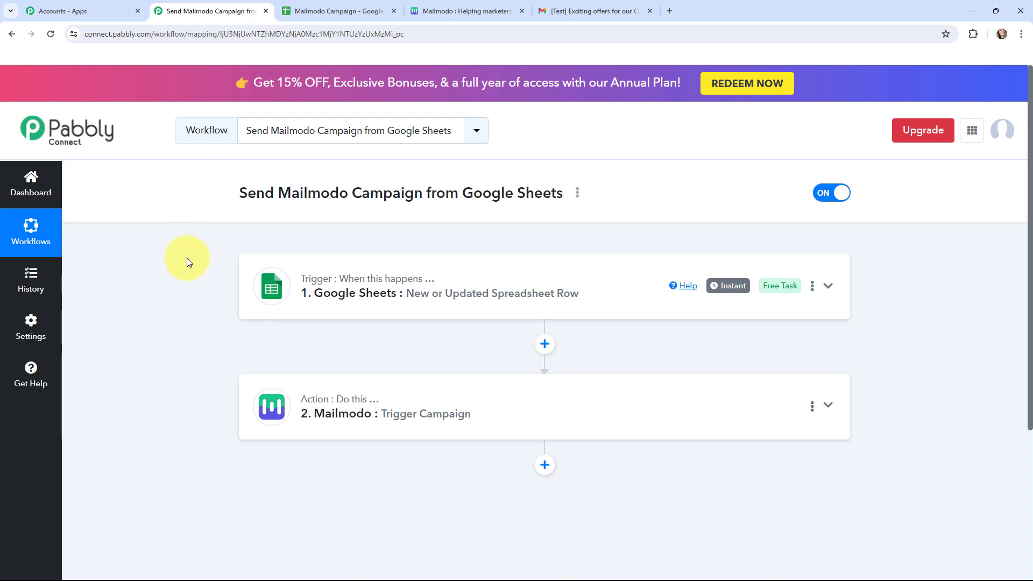